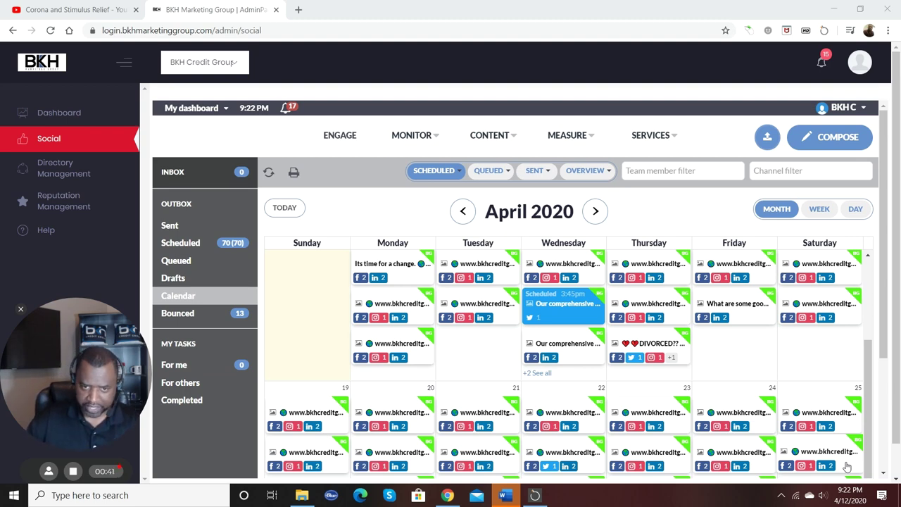
Step: Review the scheduled social posts across the weeks of the April 2020 calendar
{"action": "scroll", "coordinate": [523, 355], "scroll_direction": "down", "scroll_amount": 1}
{"action": "scroll", "coordinate": [457, 350], "scroll_direction": "up", "scroll_amount": 2}
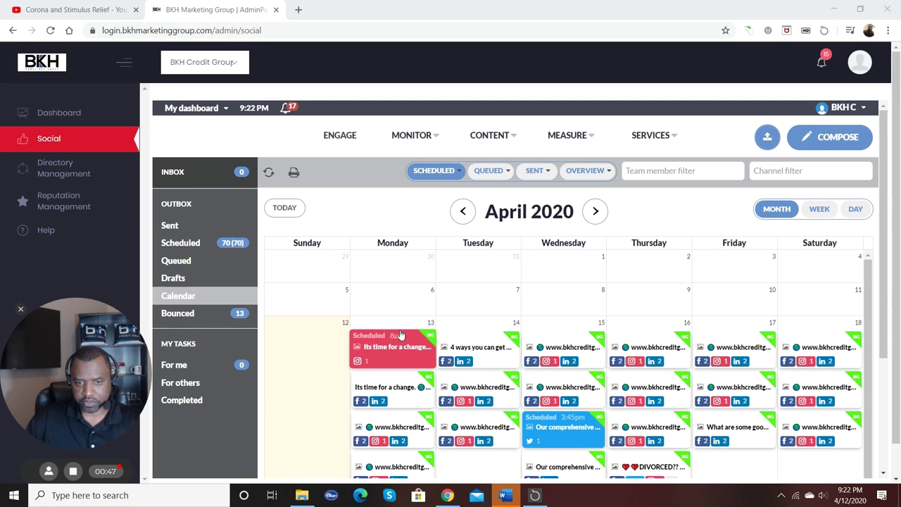
{"action": "scroll", "coordinate": [402, 330], "scroll_direction": "down", "scroll_amount": 2}
{"action": "scroll", "coordinate": [402, 327], "scroll_direction": "down", "scroll_amount": 1}
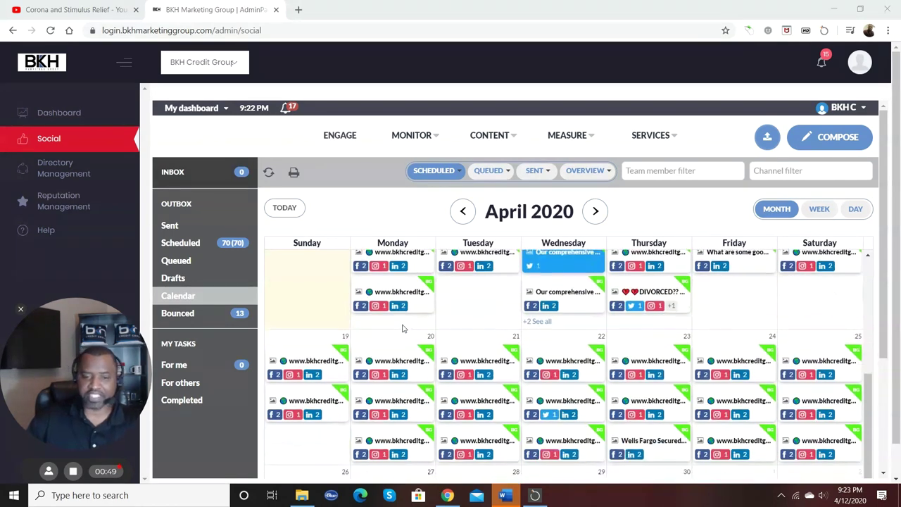
{"action": "scroll", "coordinate": [465, 401], "scroll_direction": "up", "scroll_amount": 2}
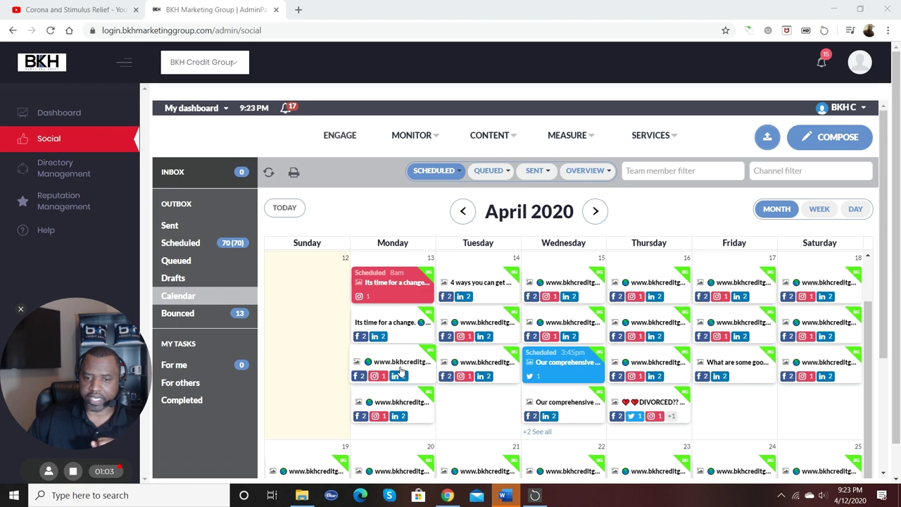
{"action": "scroll", "coordinate": [402, 371], "scroll_direction": "down", "scroll_amount": 1}
{"action": "scroll", "coordinate": [402, 371], "scroll_direction": "down", "scroll_amount": 1}
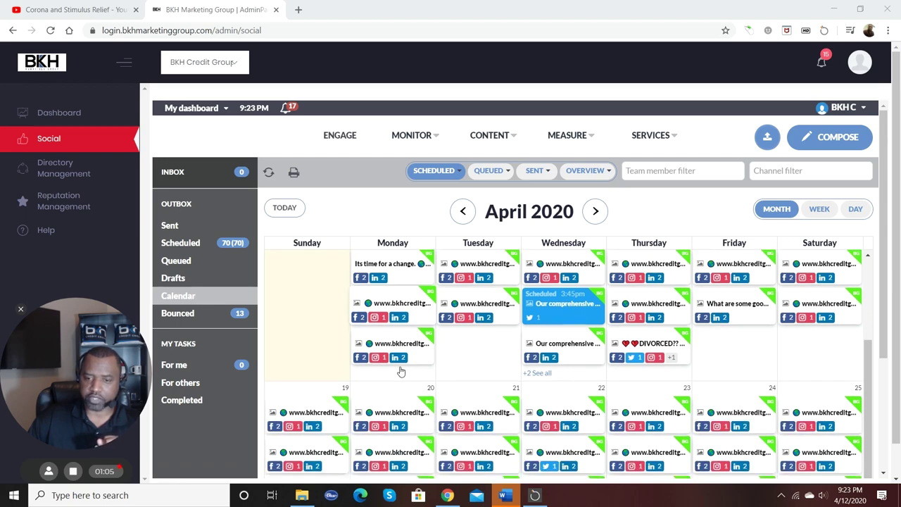
{"action": "scroll", "coordinate": [402, 371], "scroll_direction": "down", "scroll_amount": 2}
{"action": "scroll", "coordinate": [399, 371], "scroll_direction": "up", "scroll_amount": 3}
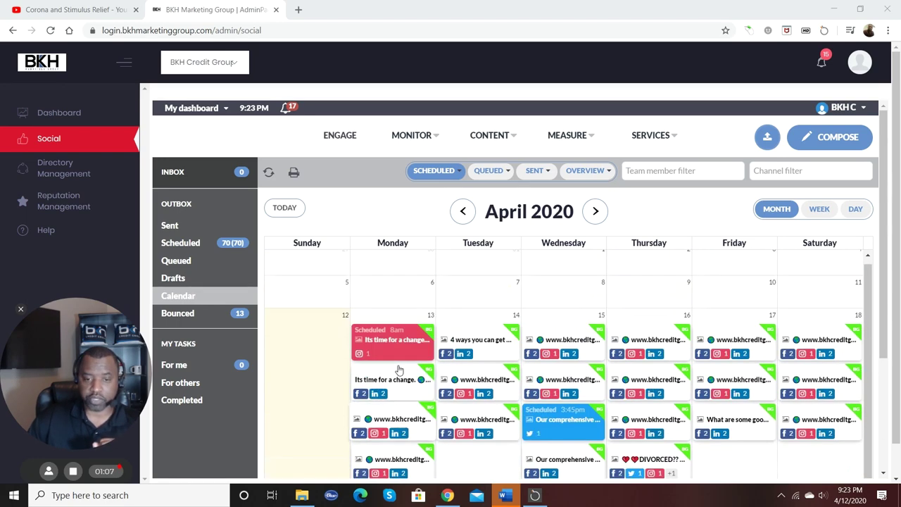
{"action": "scroll", "coordinate": [398, 368], "scroll_direction": "down", "scroll_amount": 3}
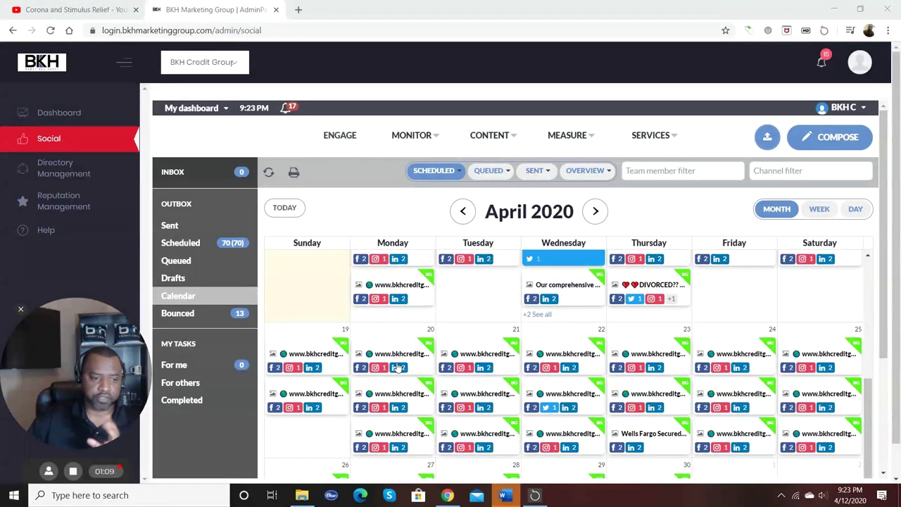
{"action": "scroll", "coordinate": [398, 367], "scroll_direction": "up", "scroll_amount": 2}
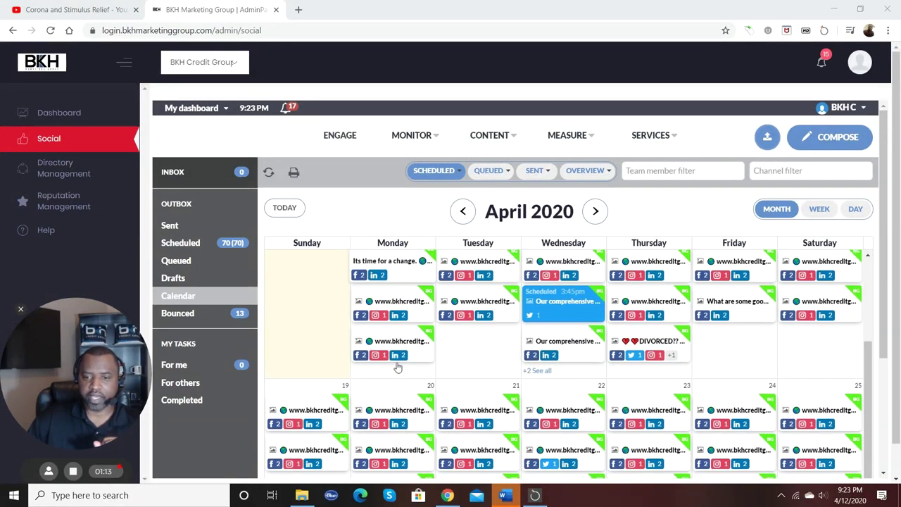
{"action": "scroll", "coordinate": [398, 368], "scroll_direction": "down", "scroll_amount": 2}
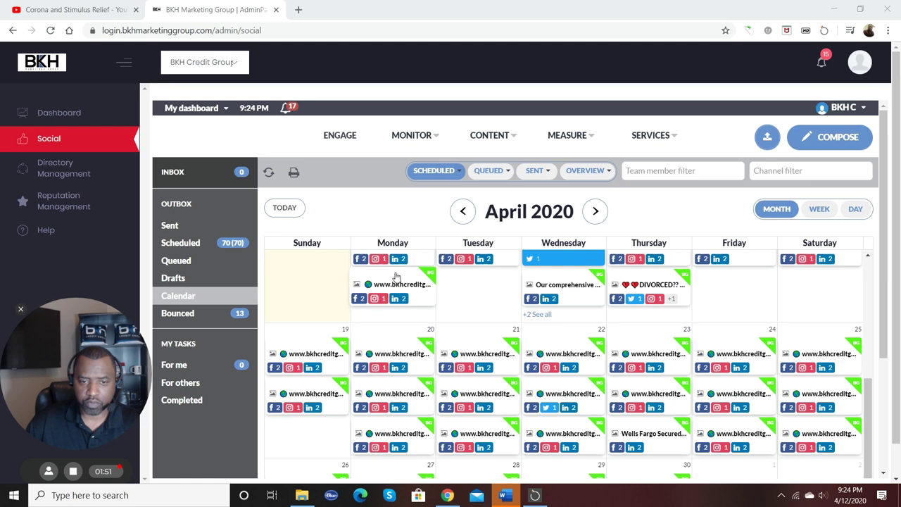
Step: Create a message on April 13, 2020 for Twitter, the LinkedIn profile and company, Business Credit Training Academy, and the BKH Credit Group Facebook page
{"action": "left_click", "coordinate": [382, 319]}
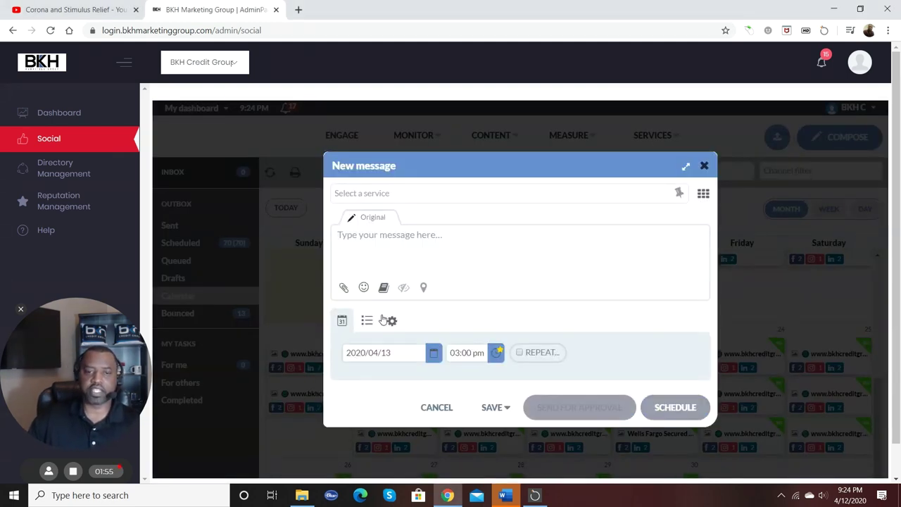
{"action": "left_click", "coordinate": [701, 195]}
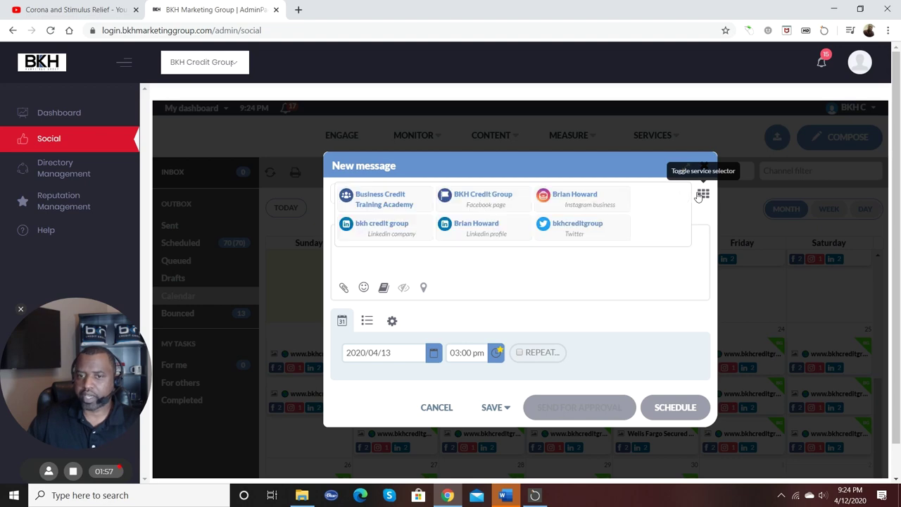
{"action": "left_click", "coordinate": [606, 234]}
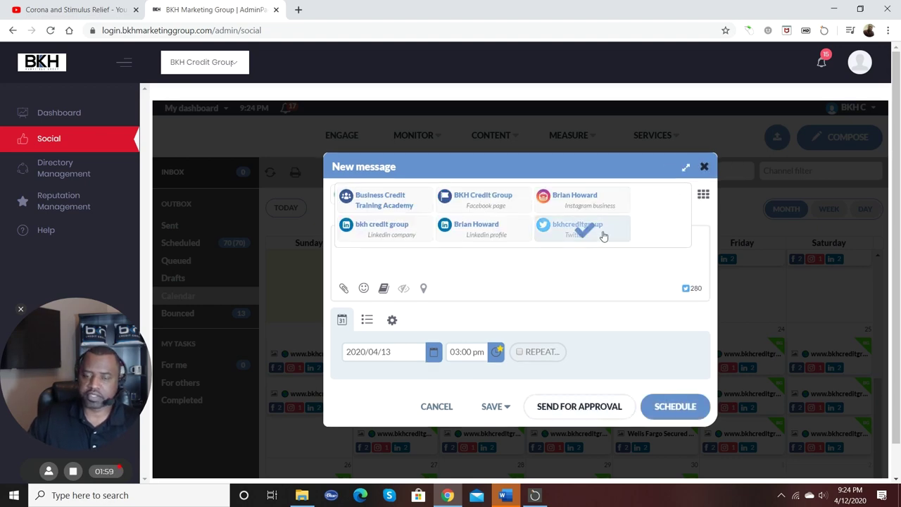
{"action": "left_click", "coordinate": [485, 233]}
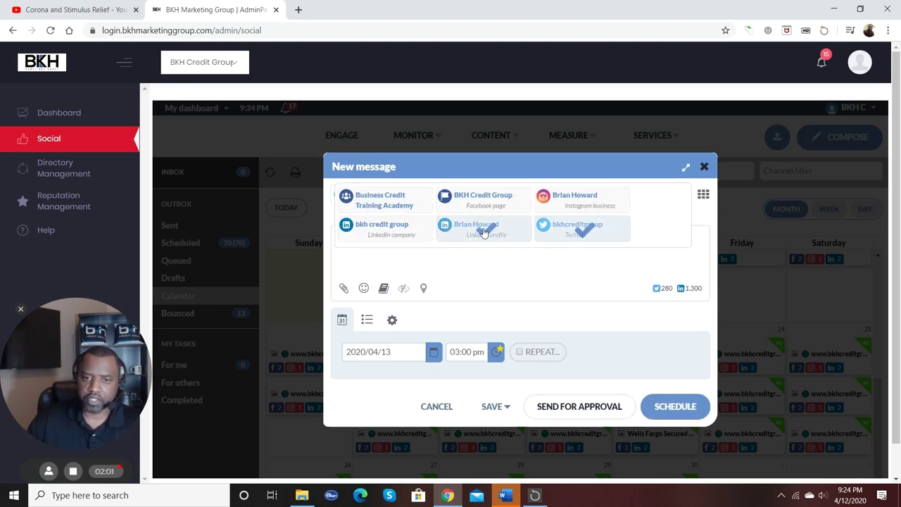
{"action": "left_click", "coordinate": [419, 235]}
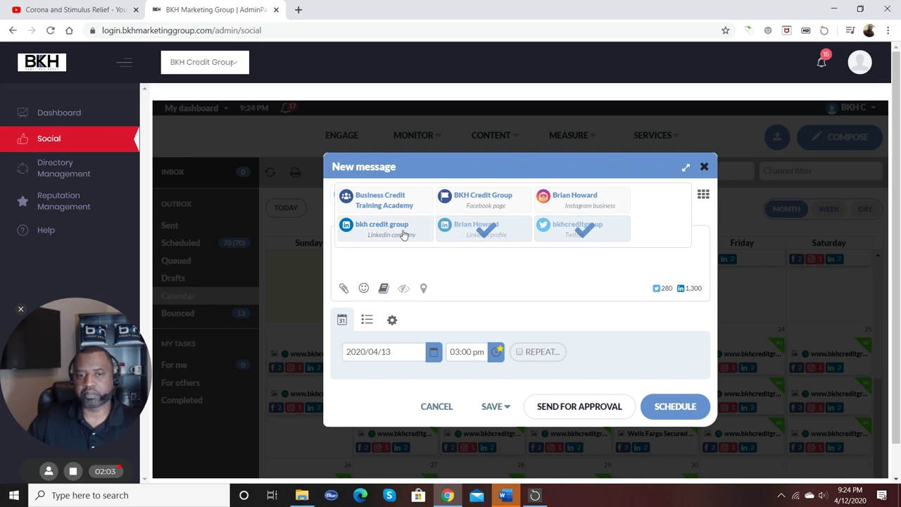
{"action": "left_click", "coordinate": [378, 197]}
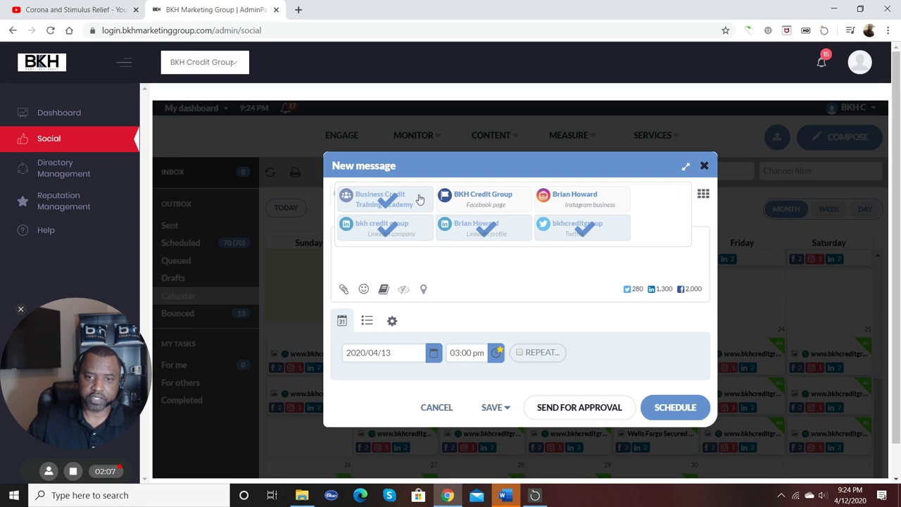
{"action": "left_click", "coordinate": [470, 204]}
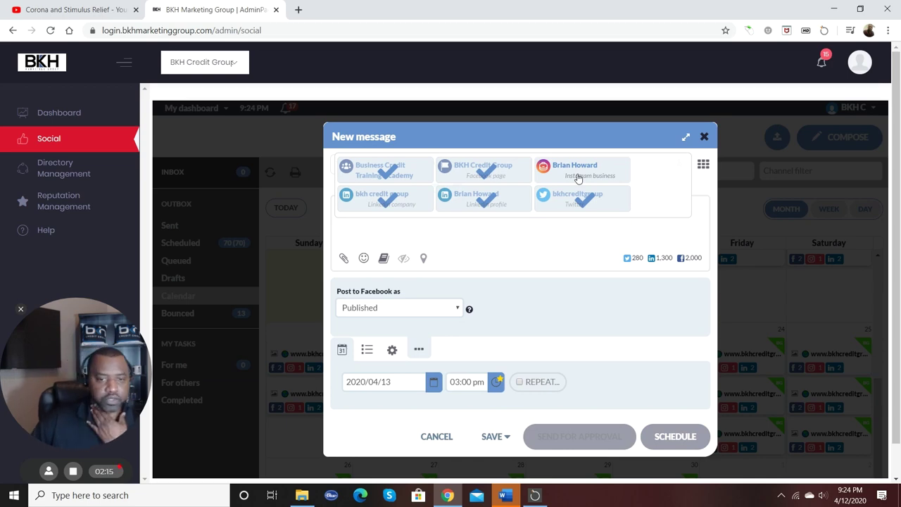
Step: Copy the web address of the YouTube video "Corona and Stimulus Relief"
{"action": "left_click", "coordinate": [106, 10]}
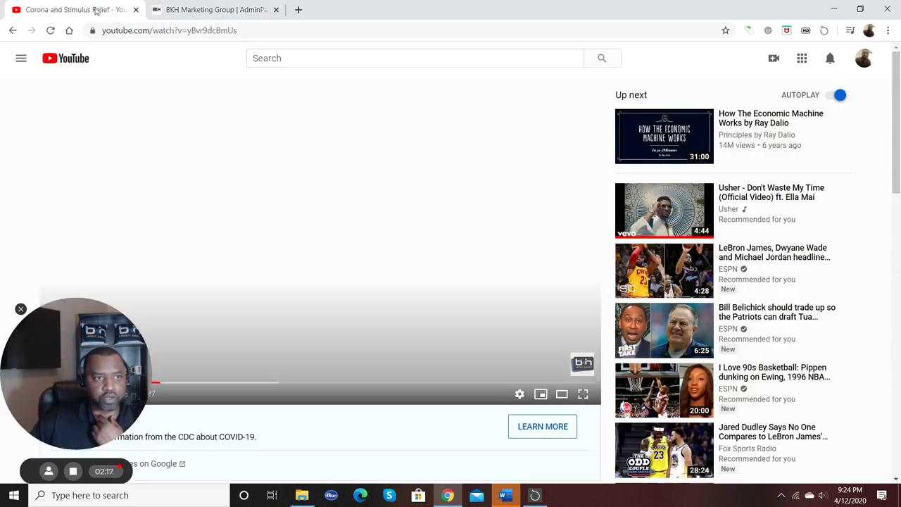
{"action": "left_click", "coordinate": [214, 29]}
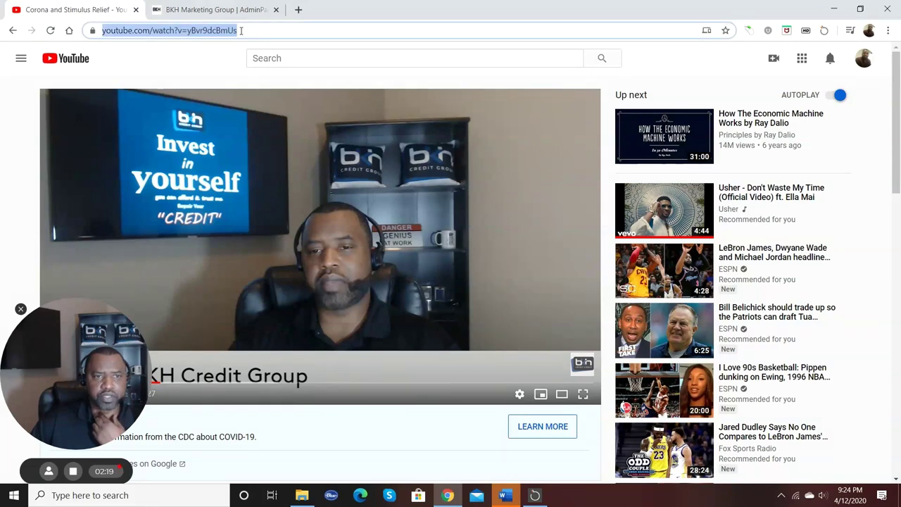
{"action": "right_click", "coordinate": [238, 31]}
{"action": "left_click", "coordinate": [267, 114]}
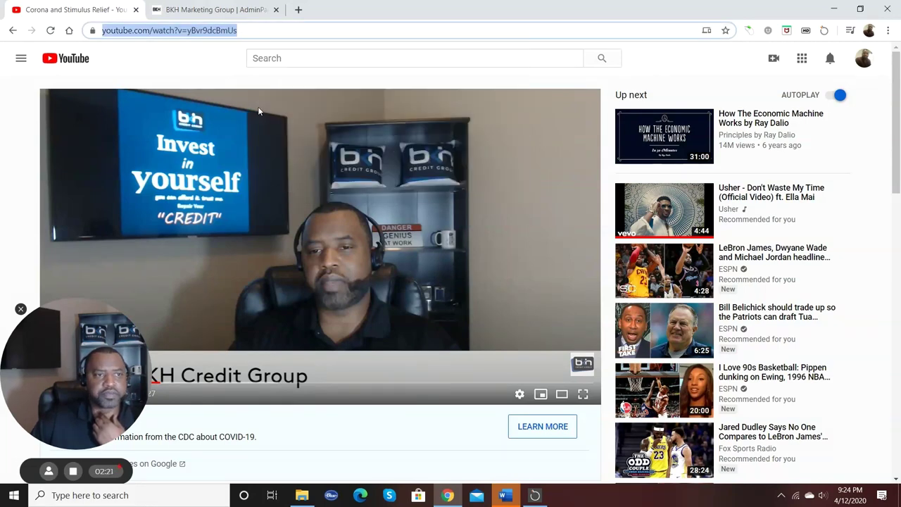
Step: Return to the new message and paste the copied video link as its text
{"action": "left_click", "coordinate": [217, 11]}
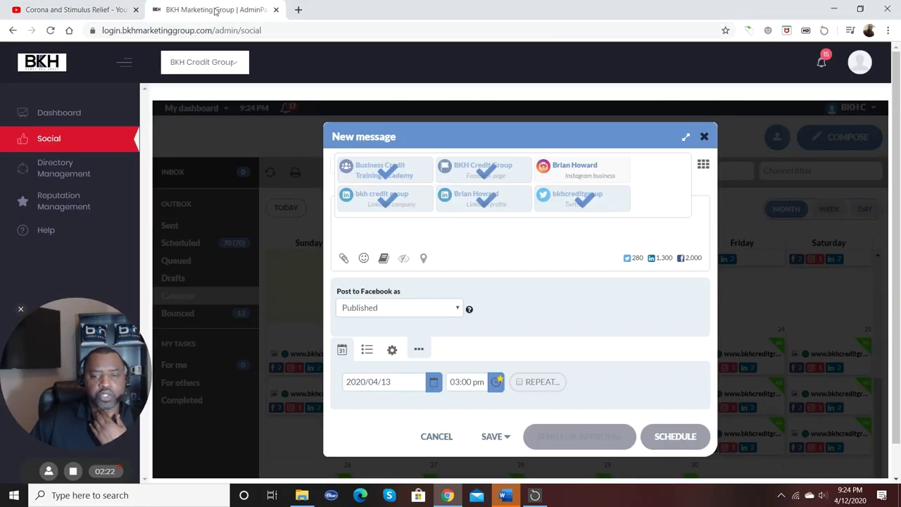
{"action": "left_click", "coordinate": [367, 235]}
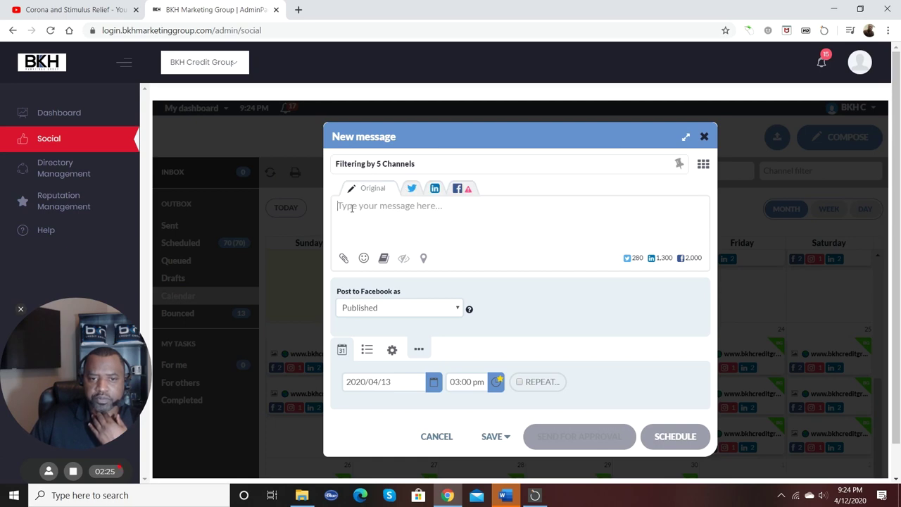
{"action": "right_click", "coordinate": [351, 208]}
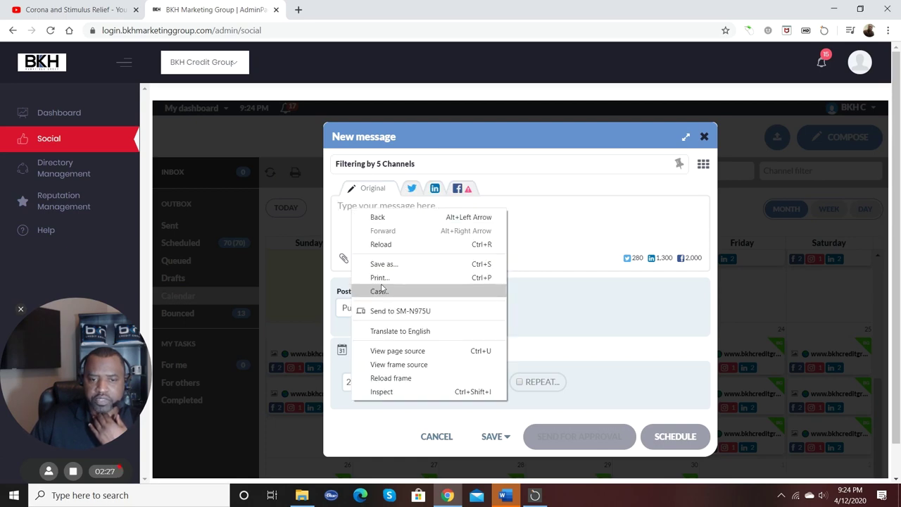
{"action": "left_click", "coordinate": [342, 221]}
{"action": "right_click", "coordinate": [342, 221]}
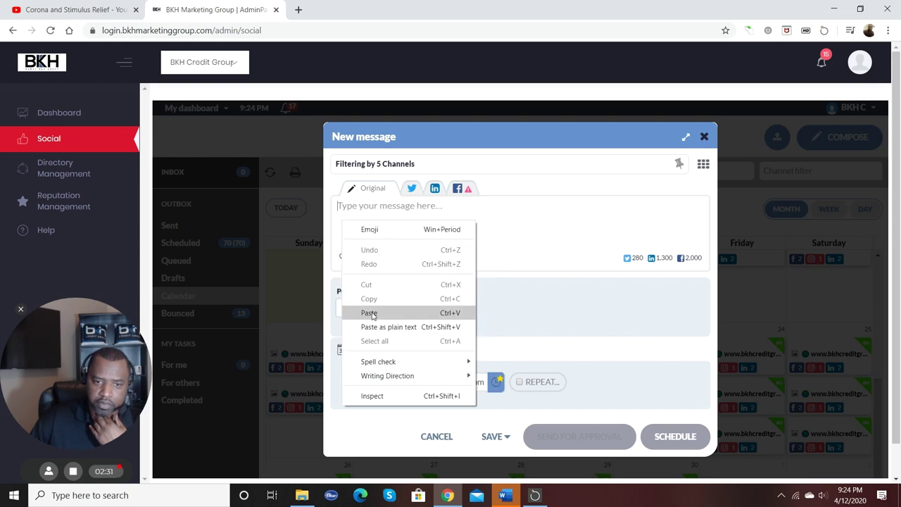
{"action": "left_click", "coordinate": [374, 312]}
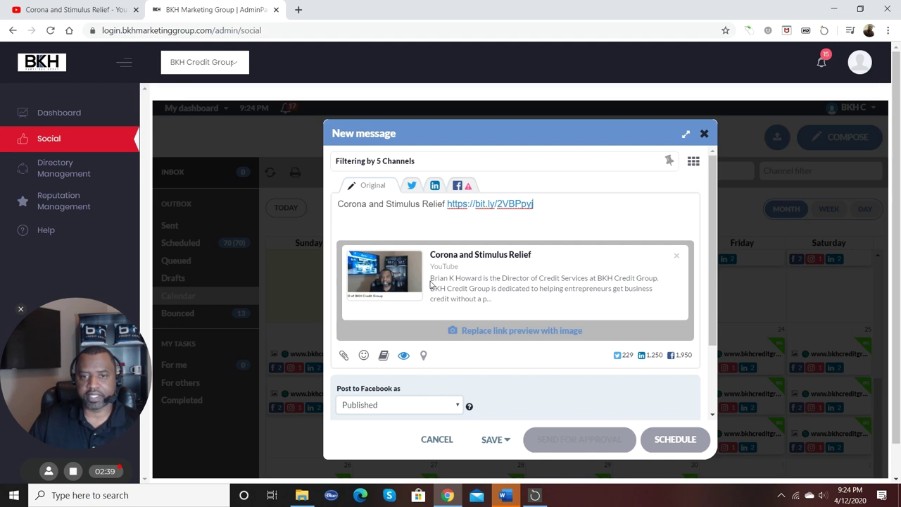
Step: Reconnect the BKH Credit Group Facebook service, authorizing Social Dashboard for the BKH Credit Group page
{"action": "left_click", "coordinate": [469, 188]}
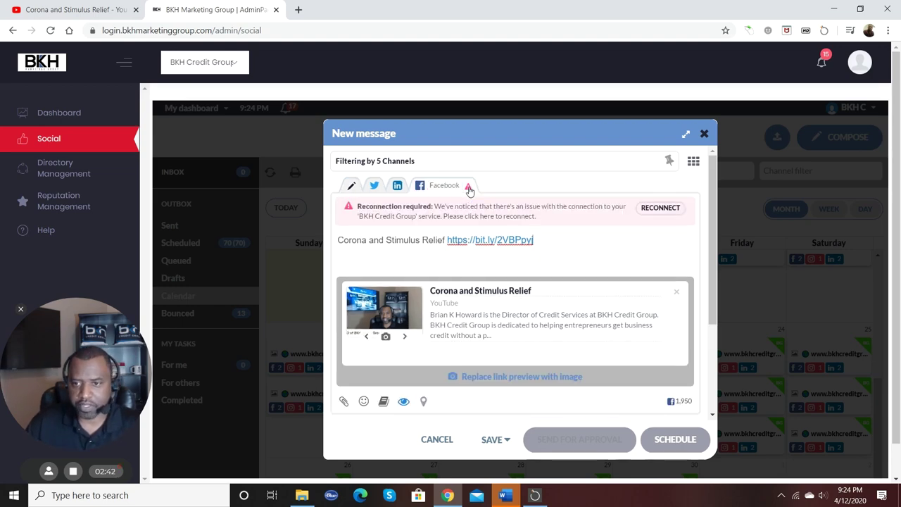
{"action": "left_click", "coordinate": [659, 209]}
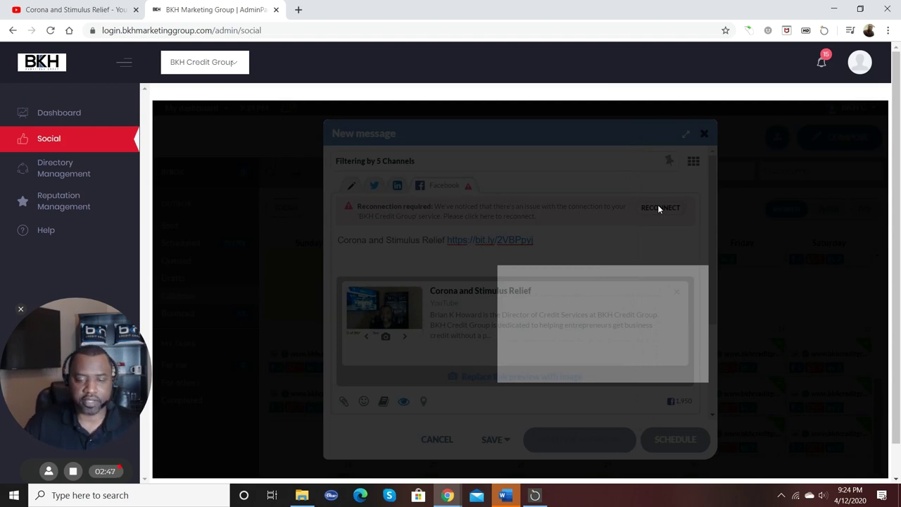
{"action": "left_click", "coordinate": [784, 202]}
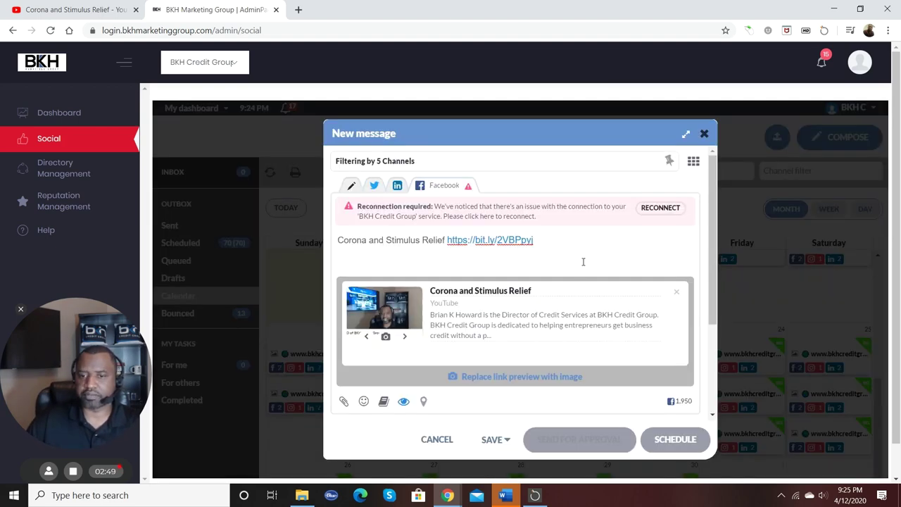
{"action": "left_click", "coordinate": [664, 208]}
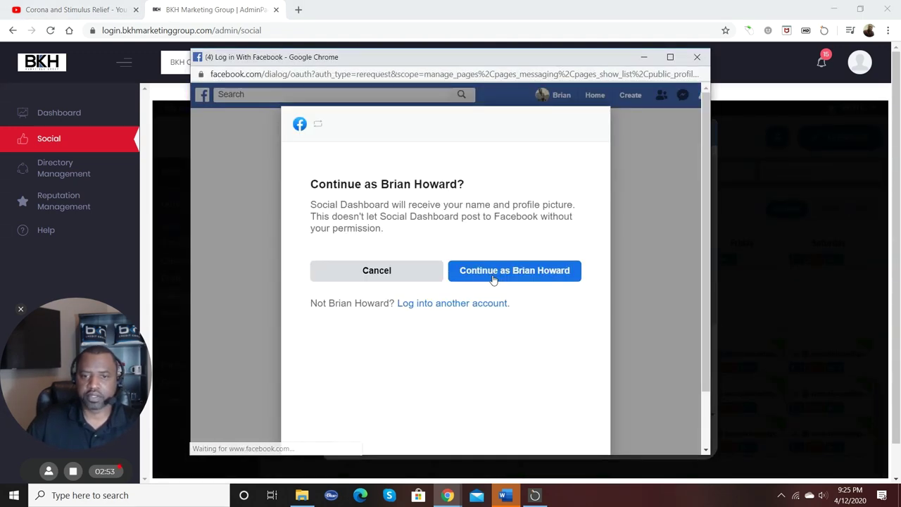
{"action": "left_click", "coordinate": [495, 279]}
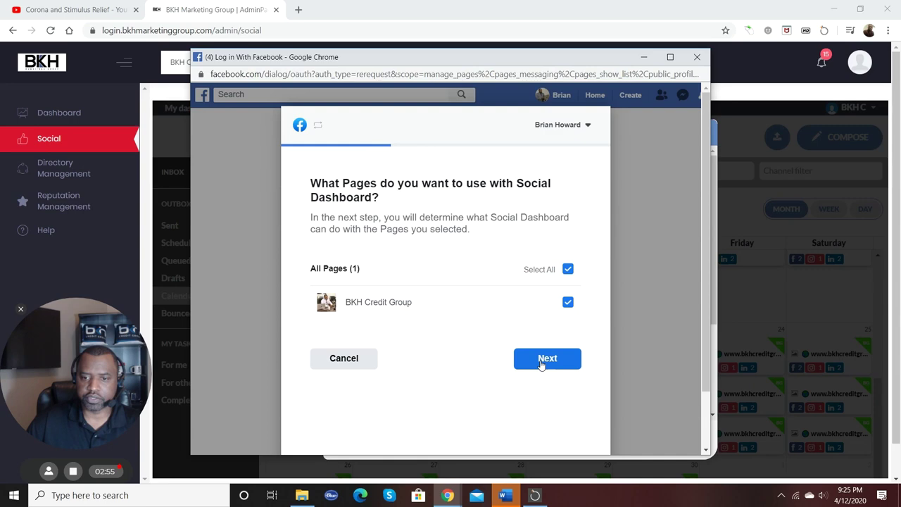
{"action": "left_click", "coordinate": [541, 360]}
{"action": "left_click", "coordinate": [563, 443]}
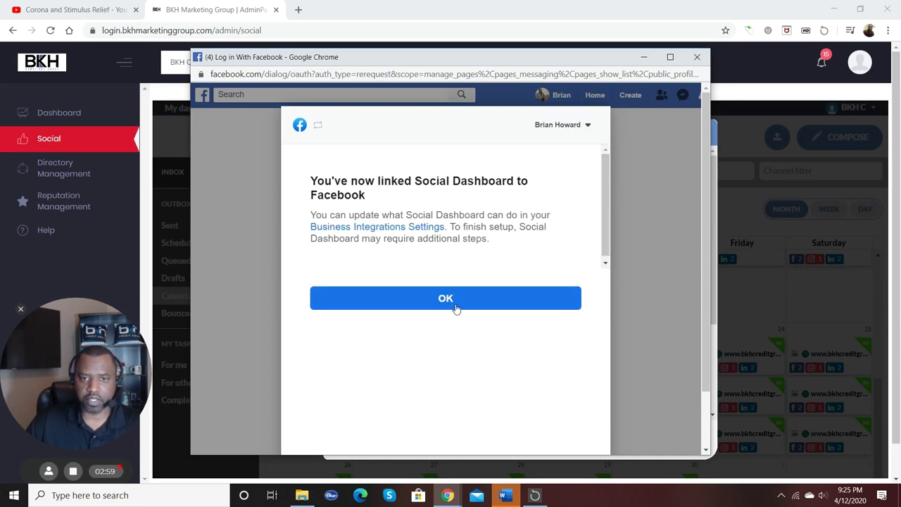
{"action": "left_click", "coordinate": [456, 308]}
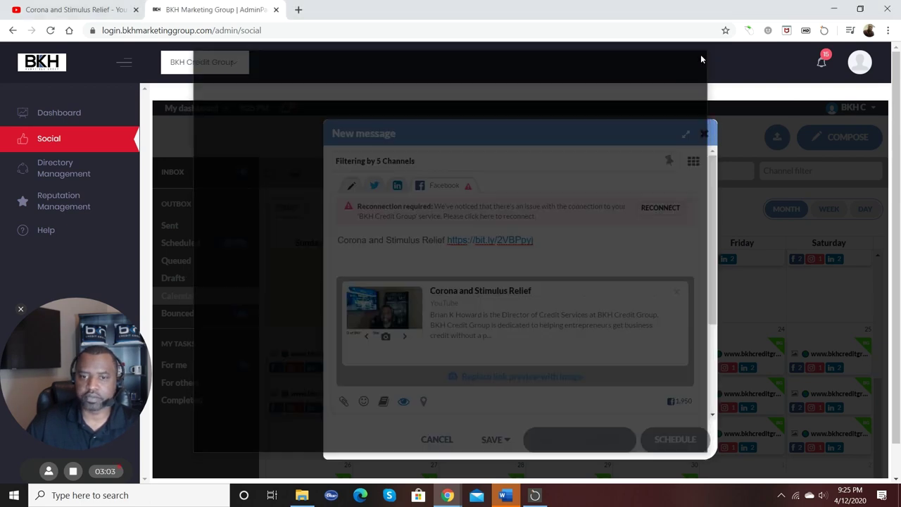
{"action": "left_click", "coordinate": [699, 57]}
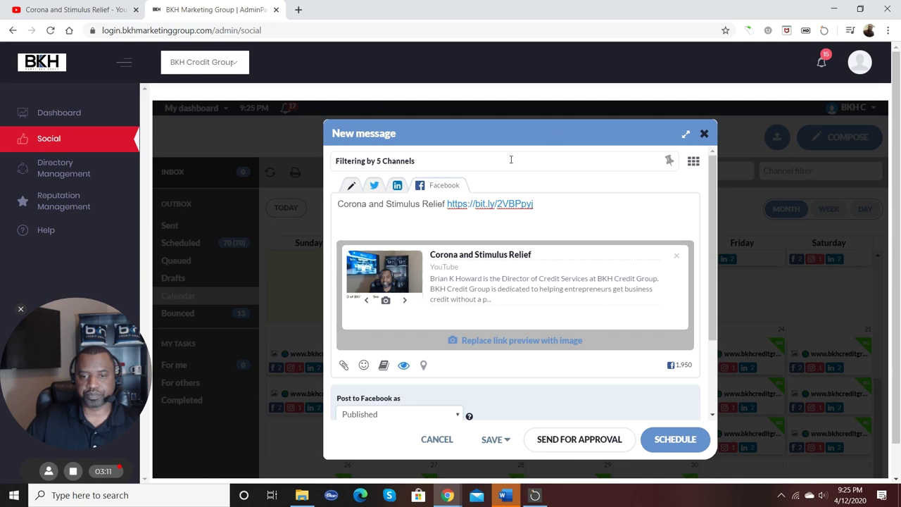
Step: Preview how the message will look as a Facebook post and as a Twitter post
{"action": "scroll", "coordinate": [512, 176], "scroll_direction": "down", "scroll_amount": 1}
{"action": "scroll", "coordinate": [511, 186], "scroll_direction": "up", "scroll_amount": 1}
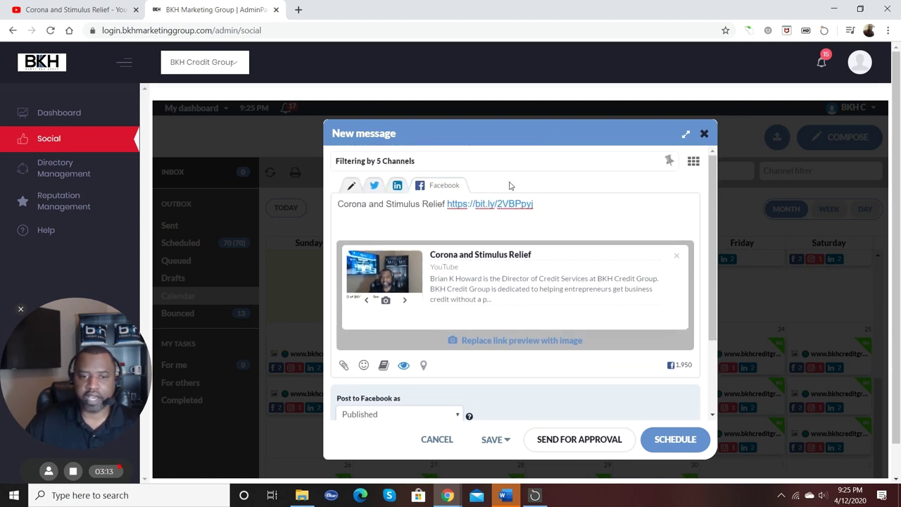
{"action": "left_click", "coordinate": [403, 366]}
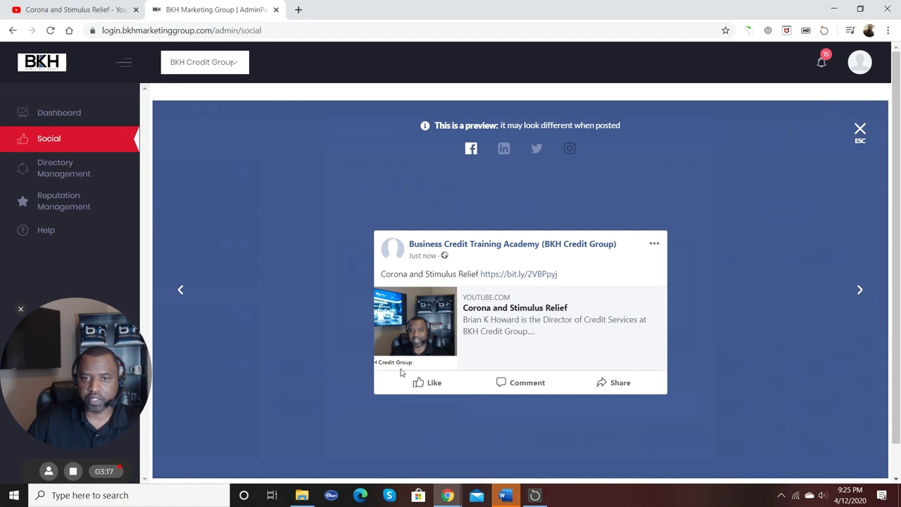
{"action": "scroll", "coordinate": [448, 331], "scroll_direction": "down", "scroll_amount": 1}
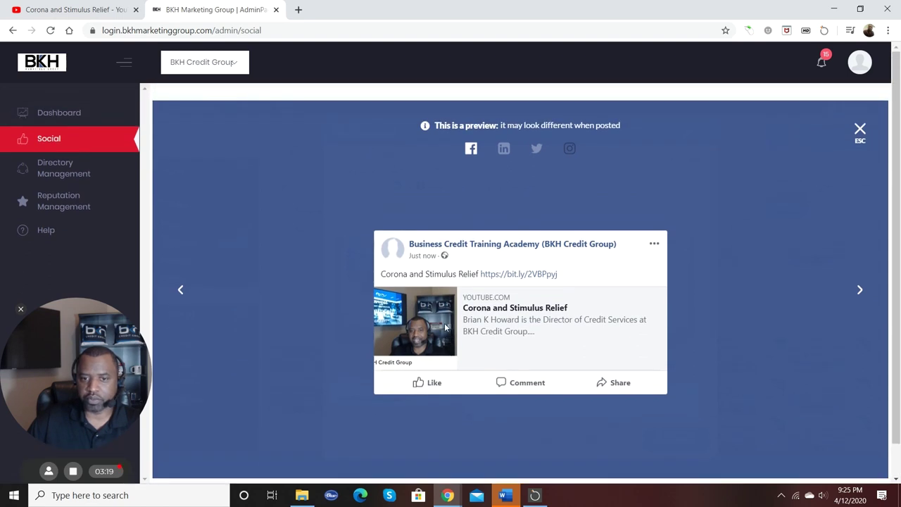
{"action": "left_click", "coordinate": [863, 291]}
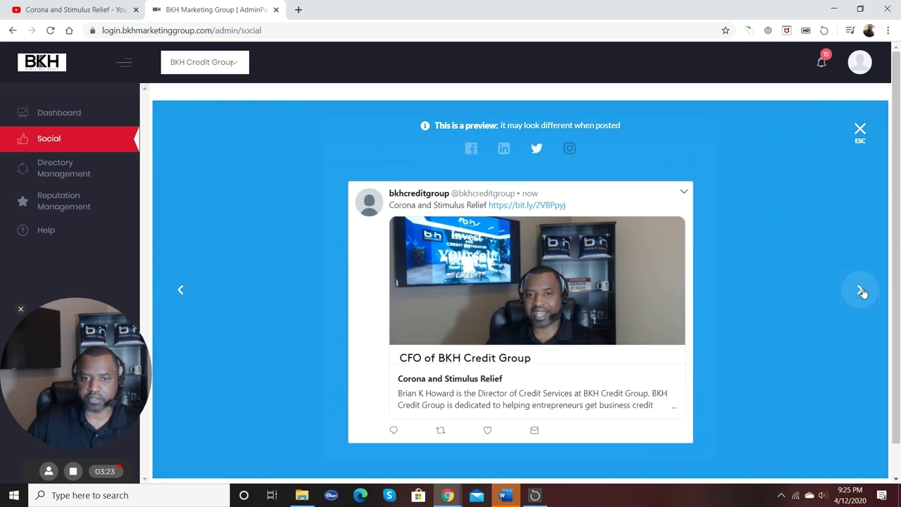
Step: Preview how the message will look on LinkedIn, Twitter and Facebook, and close the preview
{"action": "left_click", "coordinate": [862, 291]}
{"action": "left_click", "coordinate": [862, 291]}
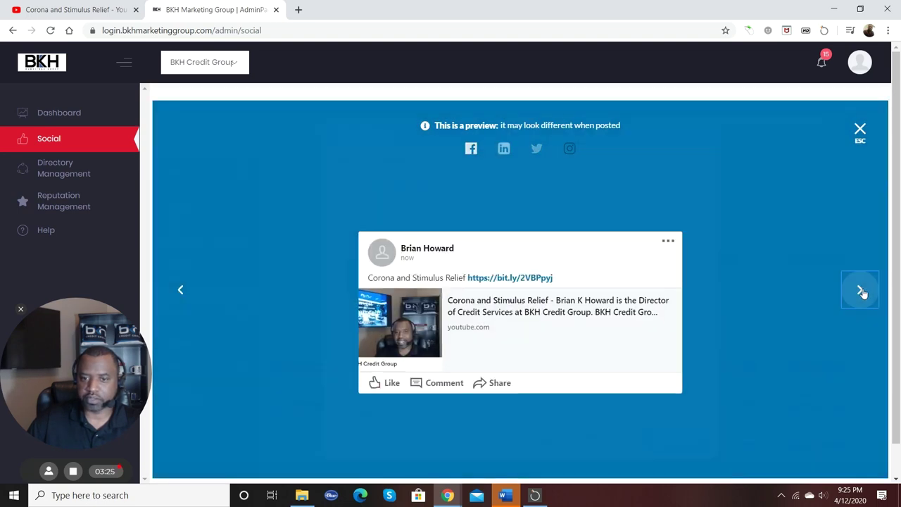
{"action": "left_click", "coordinate": [862, 290]}
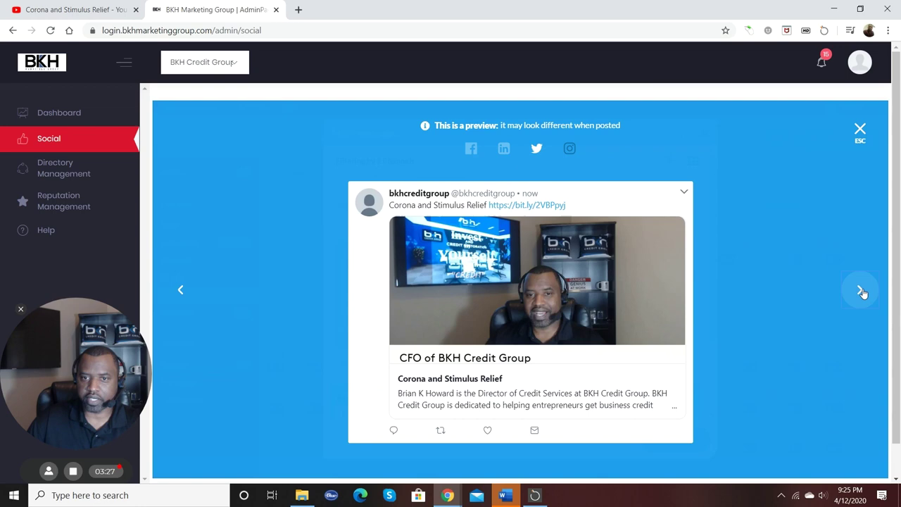
{"action": "left_click", "coordinate": [862, 290]}
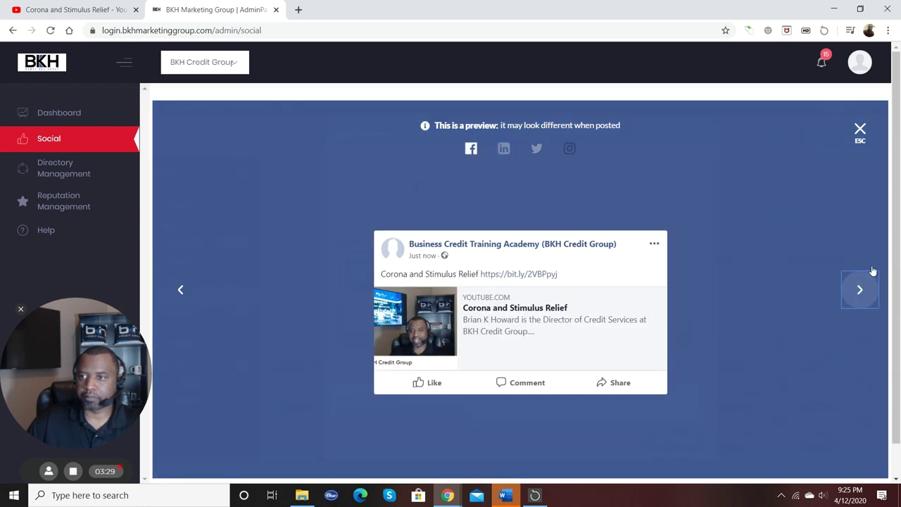
{"action": "left_click", "coordinate": [860, 132]}
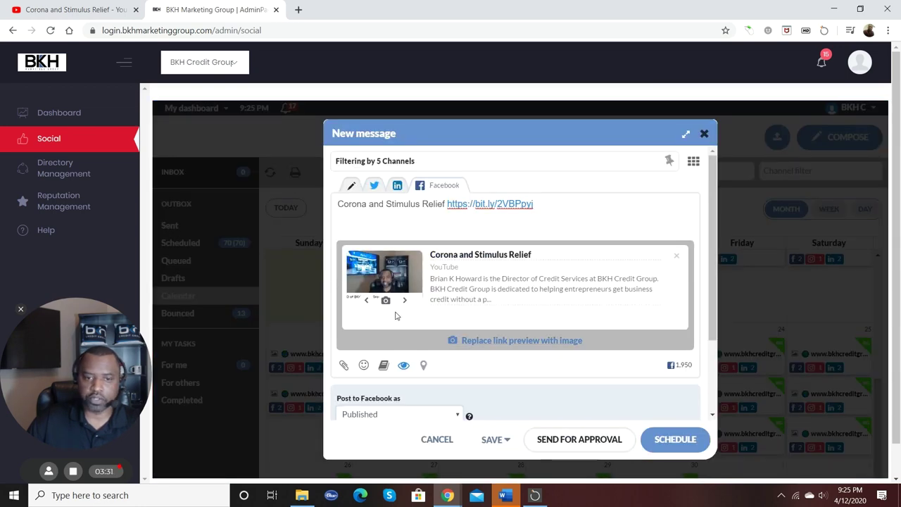
Step: Add two fire emojis after the link in the Facebook version and "!!!!" after "Corona and Stimulus Relief"
{"action": "left_click", "coordinate": [364, 367]}
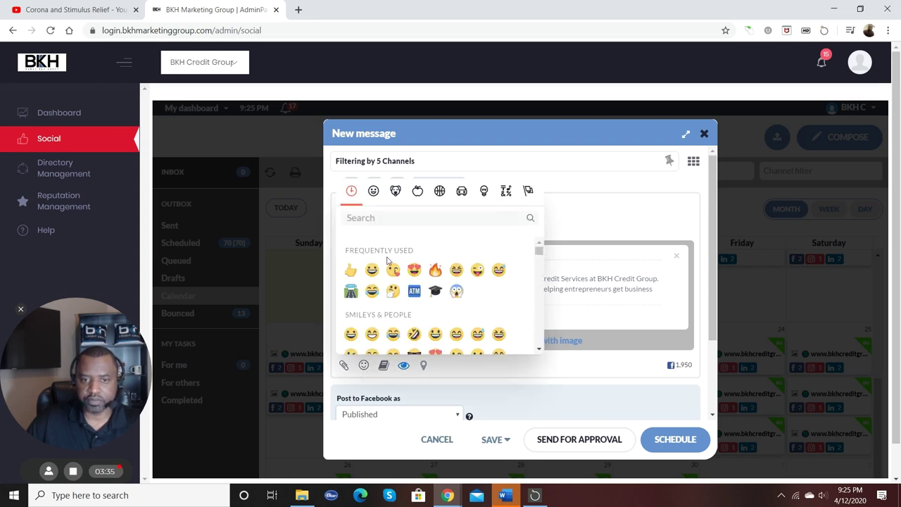
{"action": "left_click", "coordinate": [435, 271]}
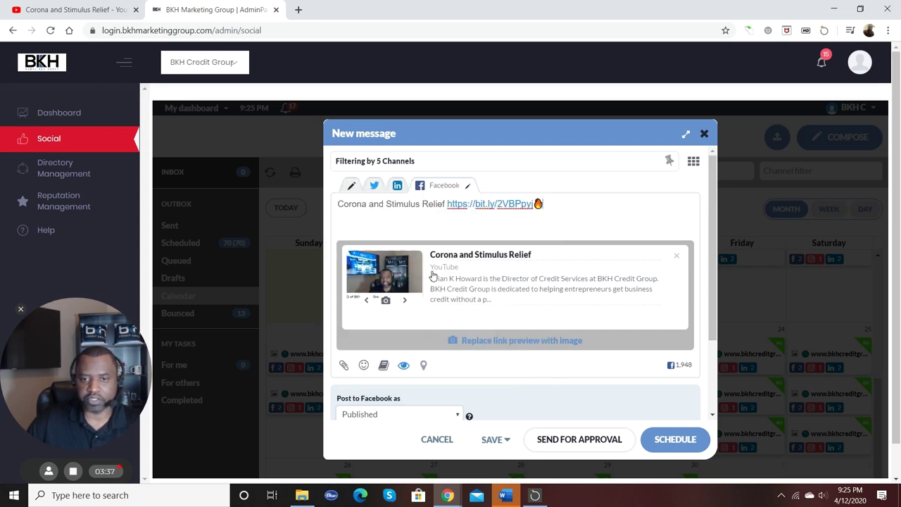
{"action": "left_click", "coordinate": [363, 365]}
{"action": "left_click", "coordinate": [415, 273]}
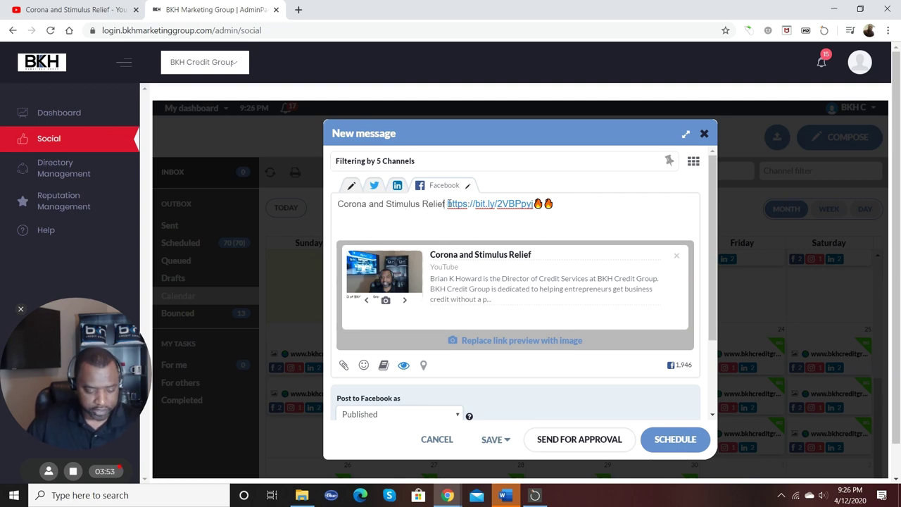
{"action": "type", "text": "!"}
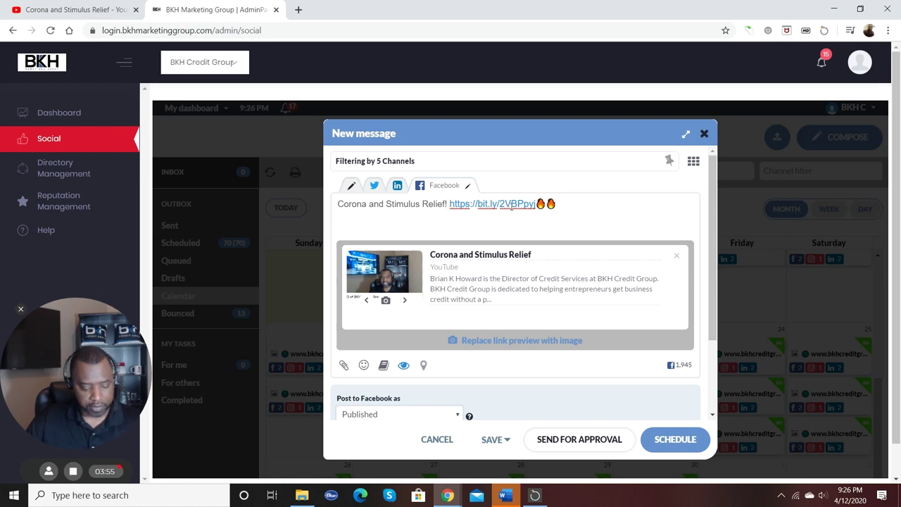
{"action": "type", "text": "!!!"}
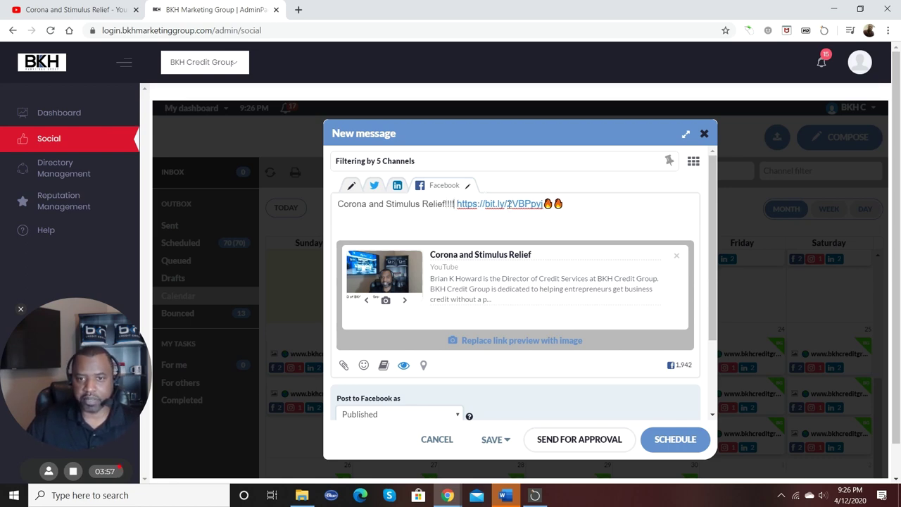
Step: Examine the message's scheduling options and the list of available posting times without picking a different time
{"action": "scroll", "coordinate": [569, 232], "scroll_direction": "down", "scroll_amount": 3}
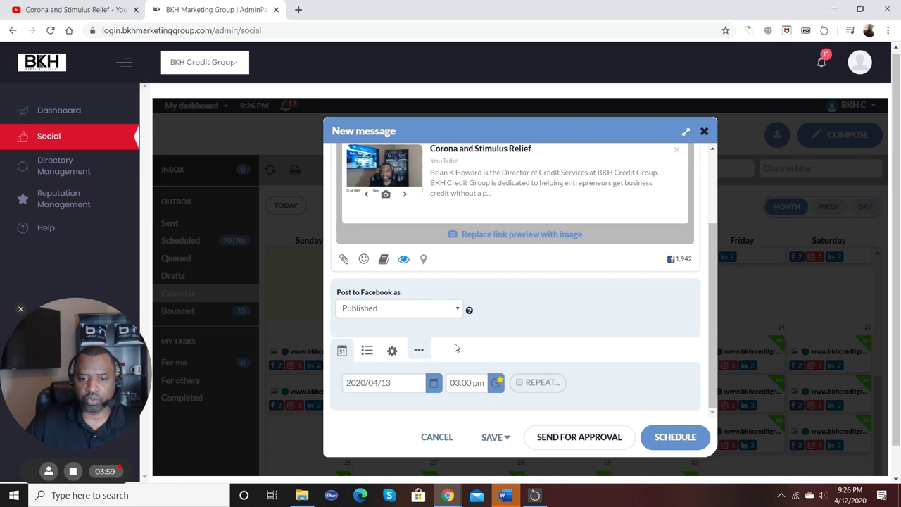
{"action": "scroll", "coordinate": [455, 347], "scroll_direction": "down", "scroll_amount": 1}
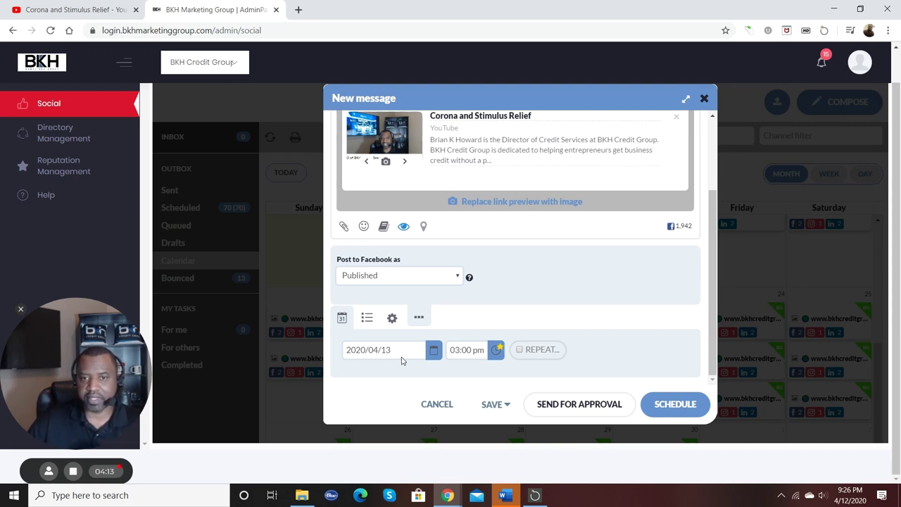
{"action": "scroll", "coordinate": [400, 361], "scroll_direction": "up", "scroll_amount": 2}
{"action": "scroll", "coordinate": [401, 361], "scroll_direction": "down", "scroll_amount": 2}
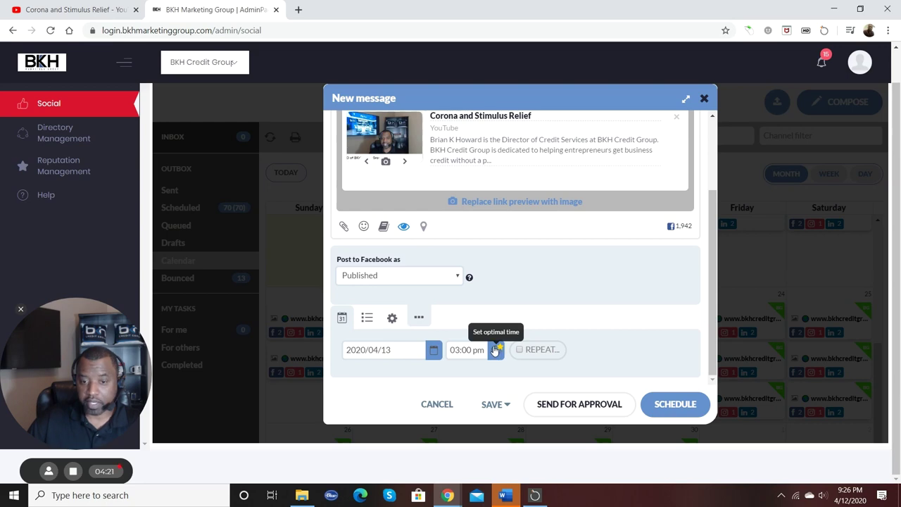
{"action": "left_click", "coordinate": [461, 350]}
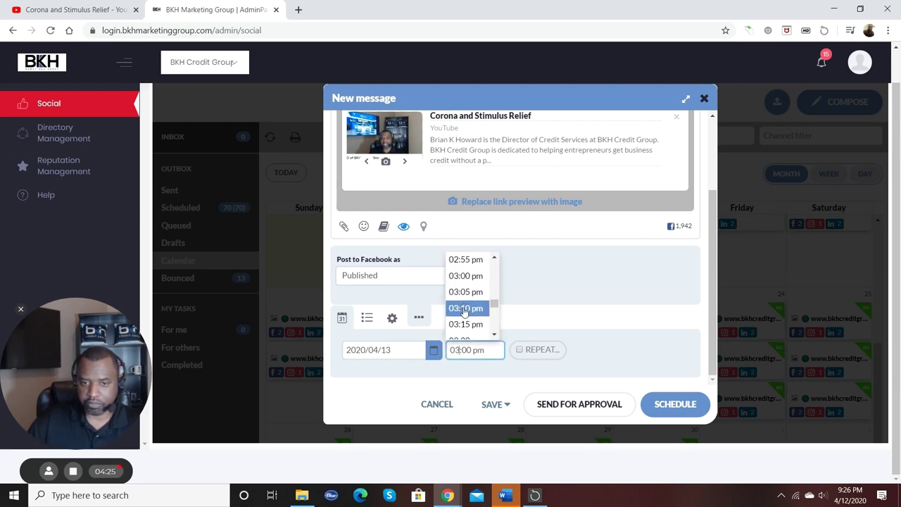
{"action": "scroll", "coordinate": [465, 291], "scroll_direction": "down", "scroll_amount": 1}
{"action": "scroll", "coordinate": [465, 291], "scroll_direction": "up", "scroll_amount": 1}
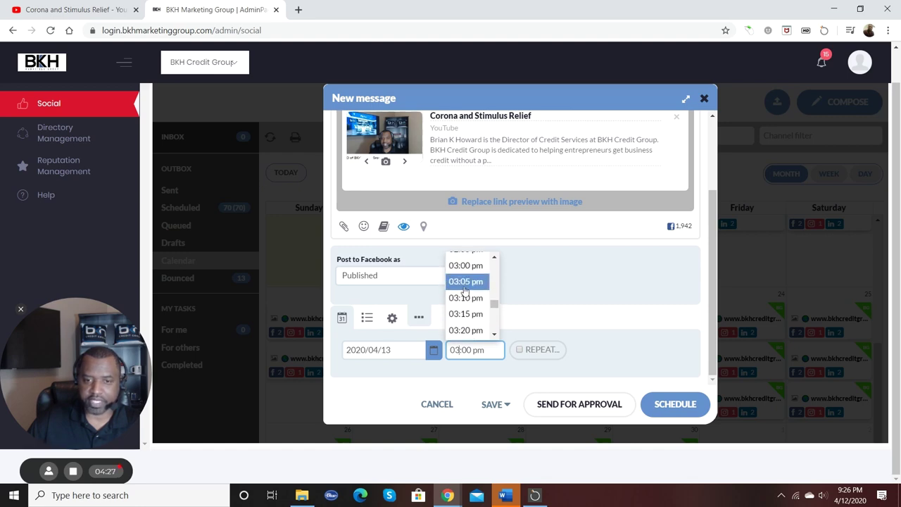
{"action": "scroll", "coordinate": [465, 291], "scroll_direction": "down", "scroll_amount": 15}
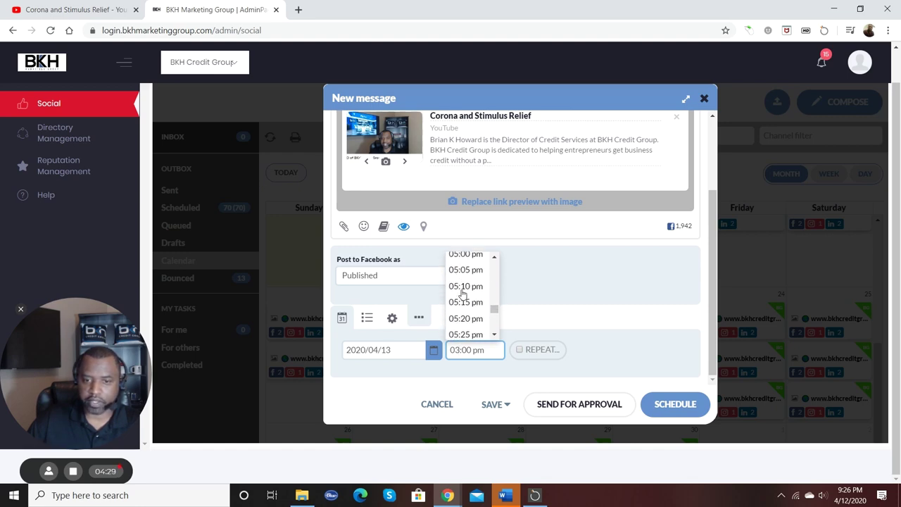
{"action": "scroll", "coordinate": [463, 295], "scroll_direction": "up", "scroll_amount": 5}
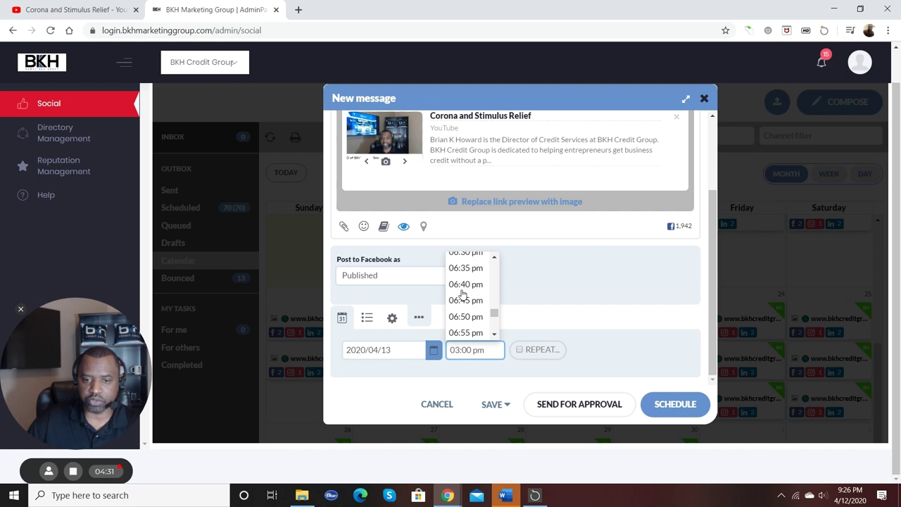
{"action": "left_click", "coordinate": [541, 322]}
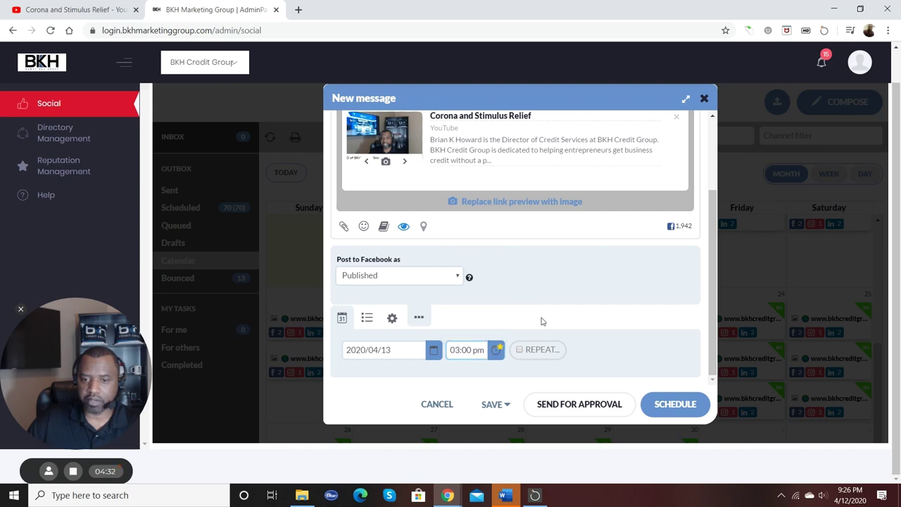
Step: Apply the optimal posting time for 2020/04/13, schedule the message's separate network variations and close the compose box
{"action": "left_click", "coordinate": [496, 352]}
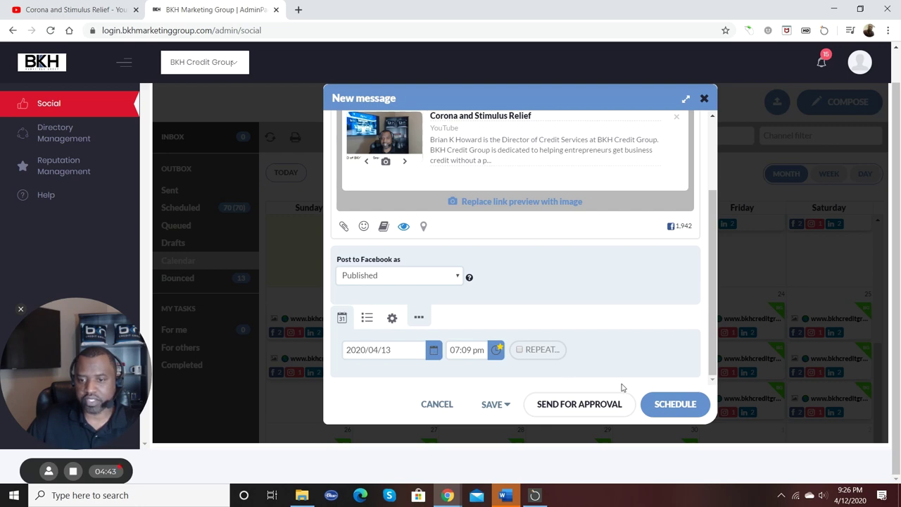
{"action": "left_click", "coordinate": [681, 407]}
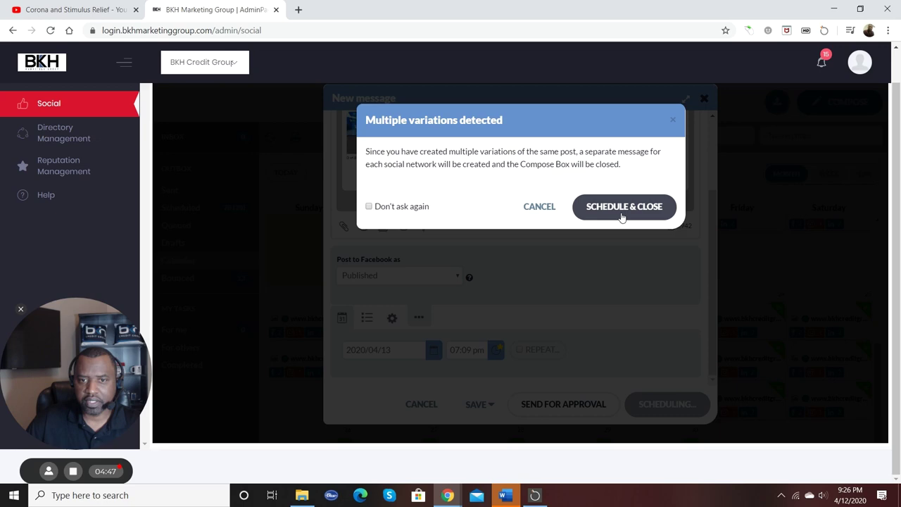
{"action": "left_click", "coordinate": [622, 217]}
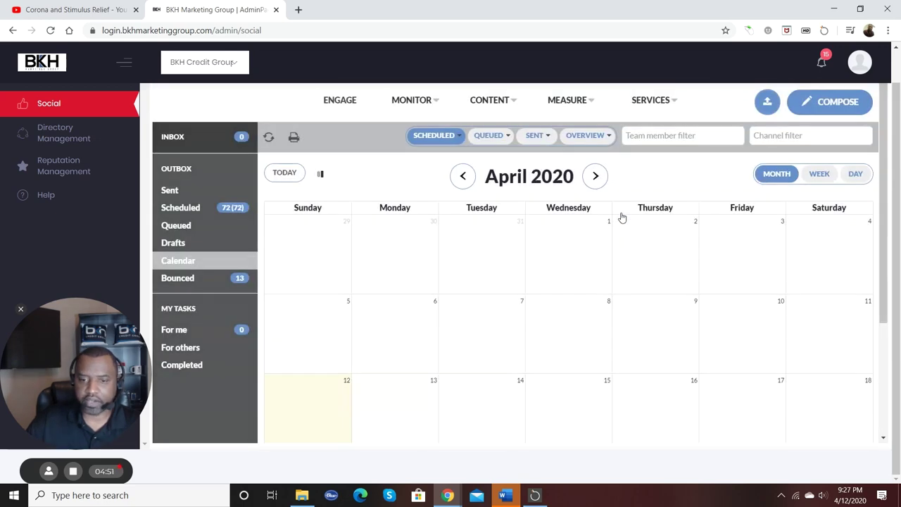
Step: Show all posts scheduled for Monday, April 13, 2020 in the calendar and check the day's entries by hour
{"action": "scroll", "coordinate": [385, 309], "scroll_direction": "down", "scroll_amount": 1}
{"action": "scroll", "coordinate": [386, 308], "scroll_direction": "down", "scroll_amount": 3}
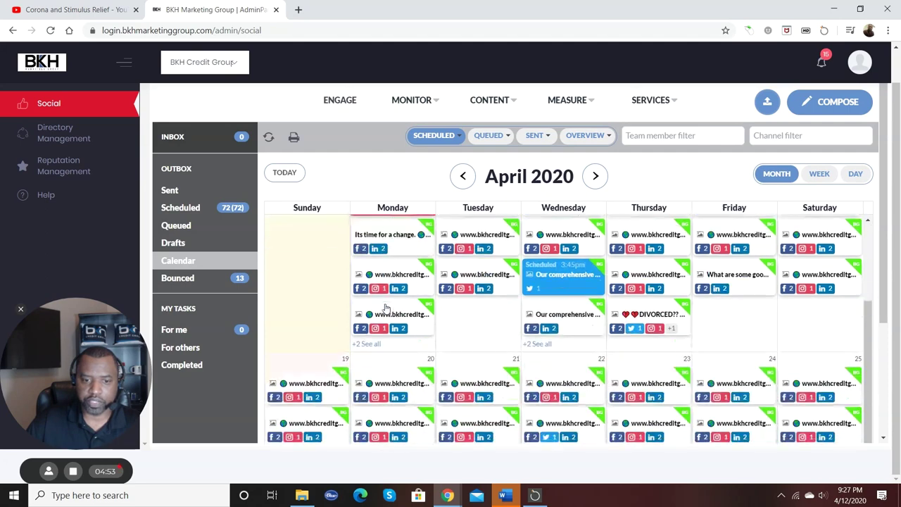
{"action": "left_click", "coordinate": [369, 344]}
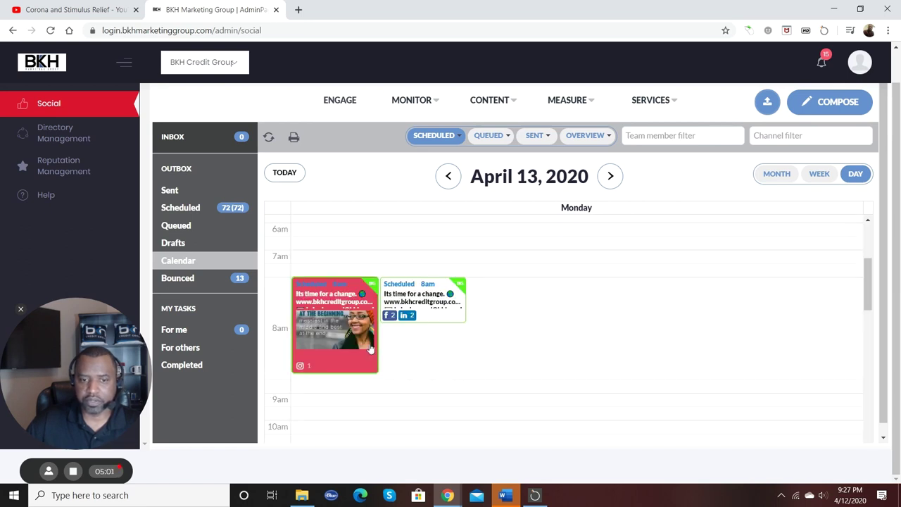
{"action": "scroll", "coordinate": [364, 343], "scroll_direction": "down", "scroll_amount": 5}
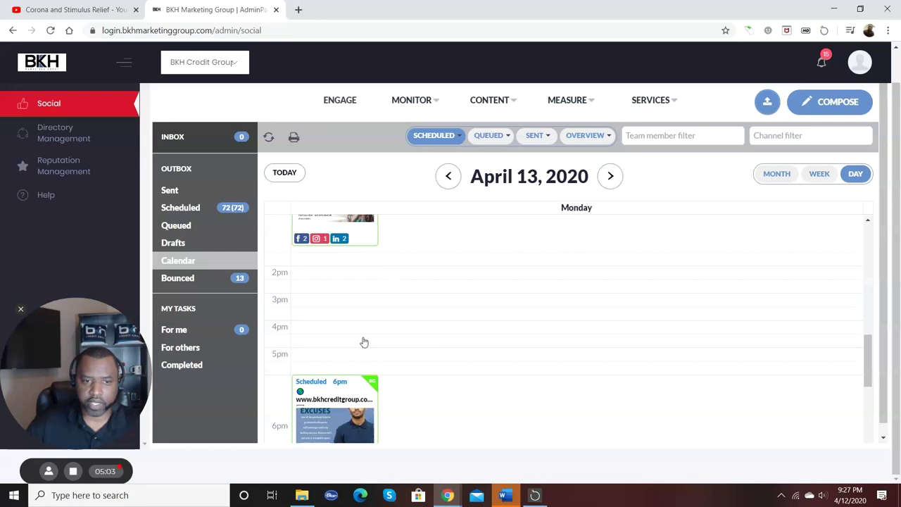
{"action": "scroll", "coordinate": [360, 331], "scroll_direction": "down", "scroll_amount": 10}
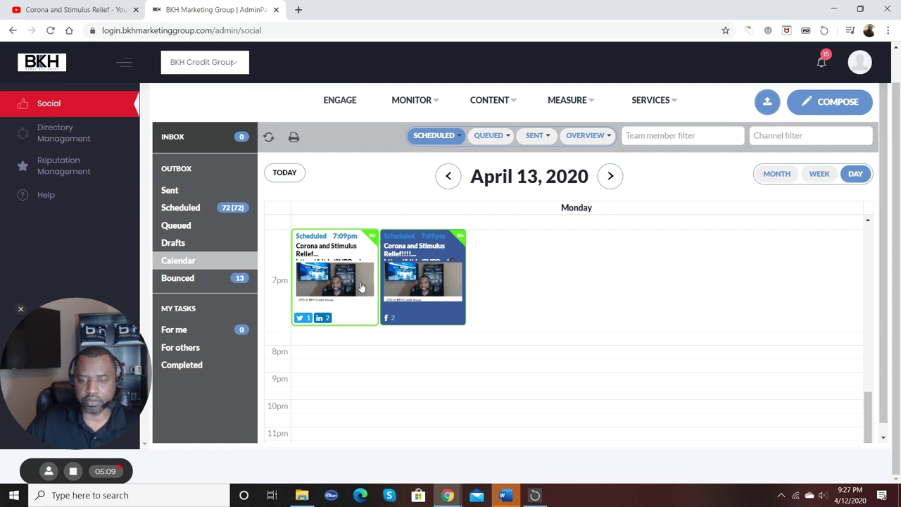
{"action": "scroll", "coordinate": [355, 318], "scroll_direction": "up", "scroll_amount": 15}
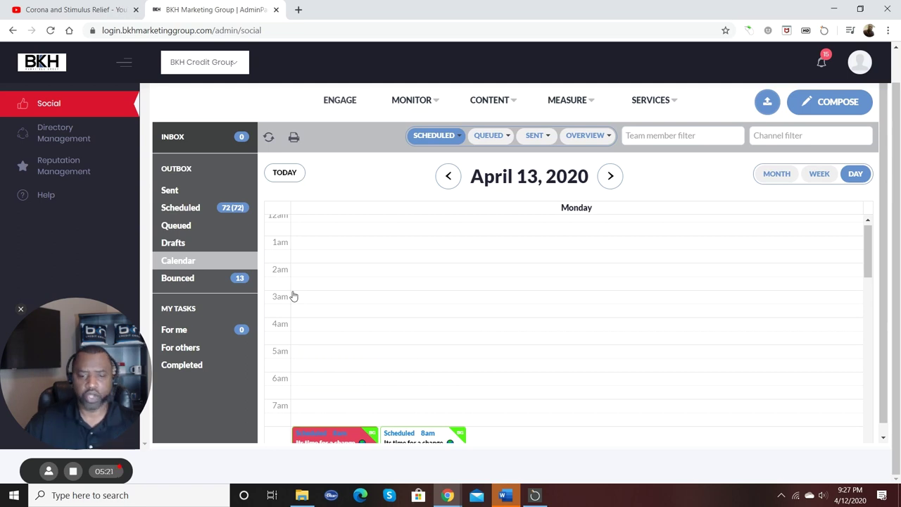
{"action": "scroll", "coordinate": [443, 259], "scroll_direction": "down", "scroll_amount": 3}
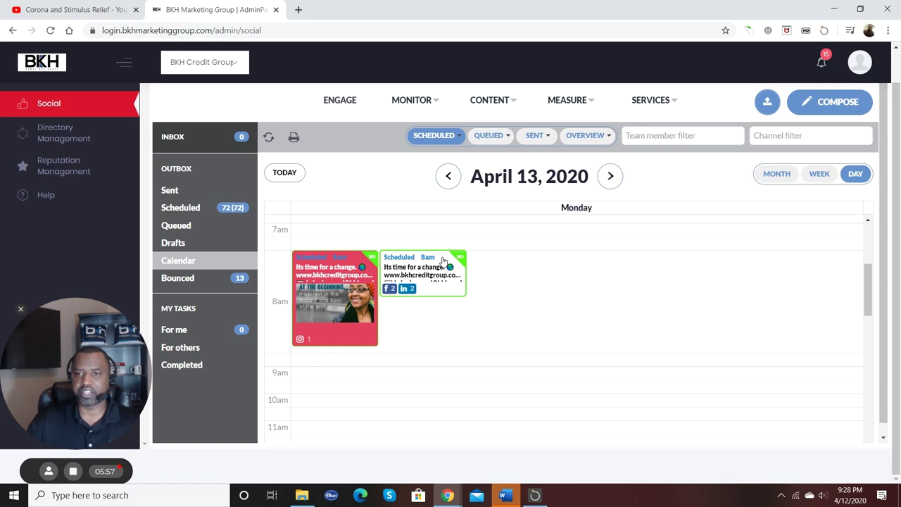
Step: Open the content suggestions, look over the topics to explore and search for the topic "Stimulus"
{"action": "left_click", "coordinate": [513, 105]}
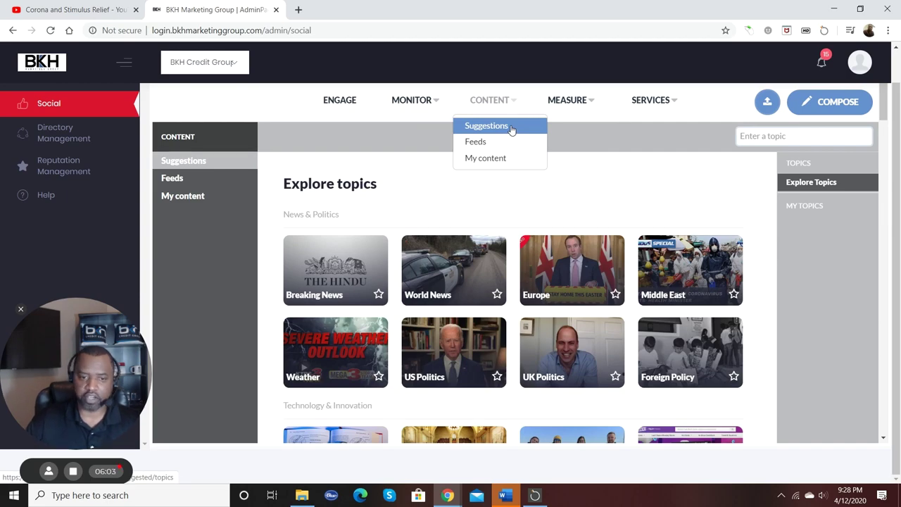
{"action": "scroll", "coordinate": [458, 274], "scroll_direction": "down", "scroll_amount": 4}
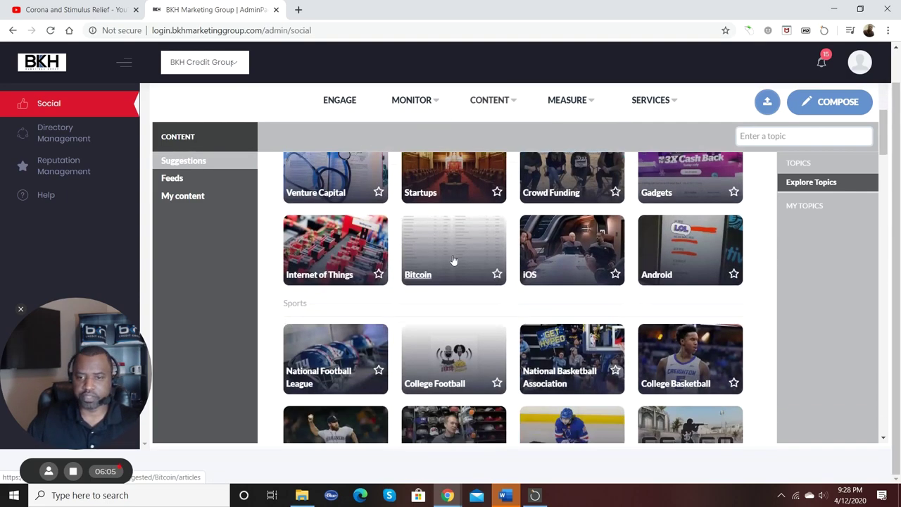
{"action": "scroll", "coordinate": [454, 261], "scroll_direction": "up", "scroll_amount": 5}
{"action": "left_click", "coordinate": [774, 138]}
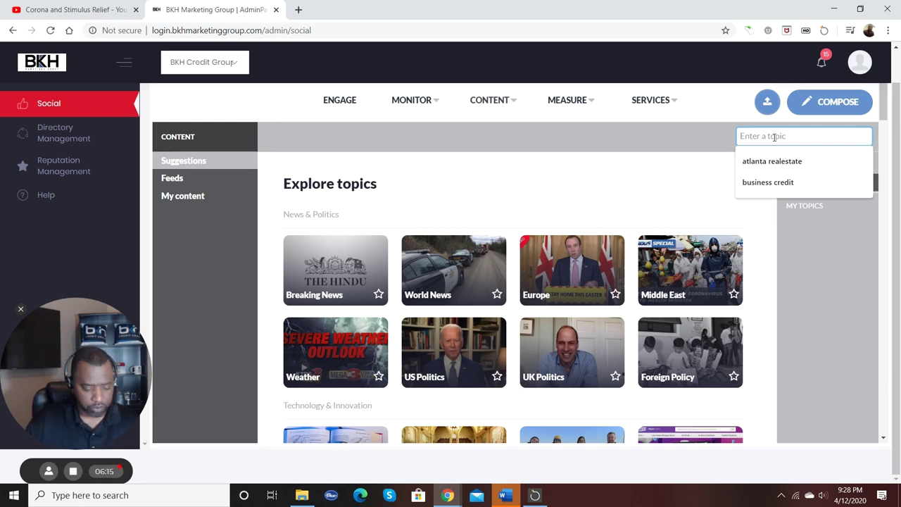
{"action": "type", "text": "Stimulus"}
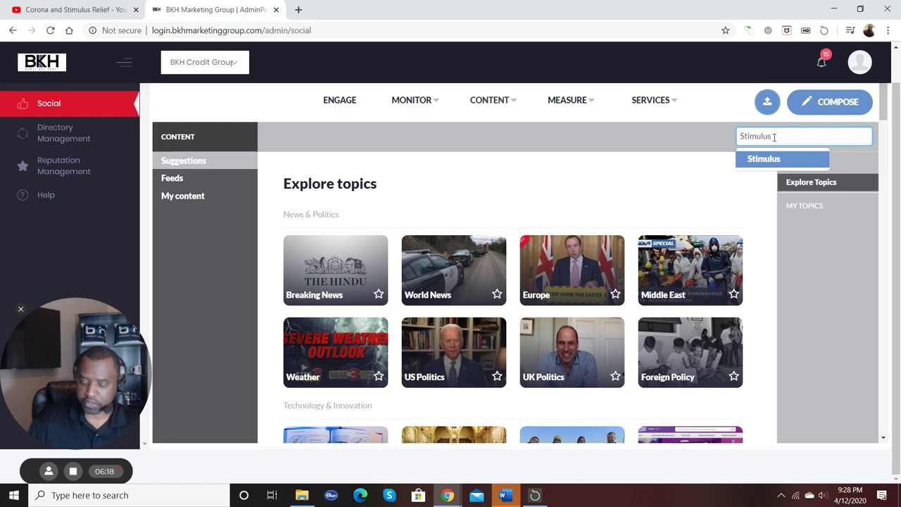
{"action": "key", "text": "Return"}
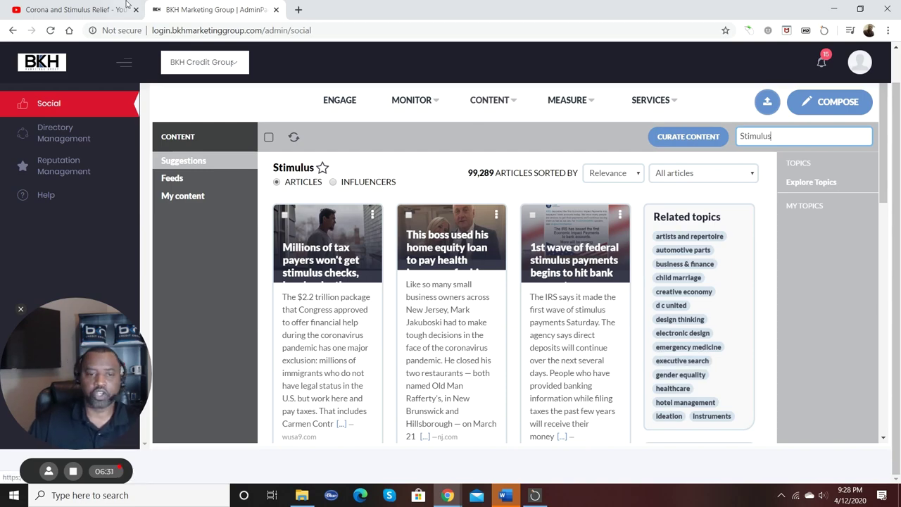
Step: Look through the suggested articles on Stimulus and switch the results to influencers for the same topic
{"action": "scroll", "coordinate": [345, 279], "scroll_direction": "down", "scroll_amount": 5}
{"action": "scroll", "coordinate": [345, 279], "scroll_direction": "up", "scroll_amount": 2}
{"action": "scroll", "coordinate": [345, 279], "scroll_direction": "down", "scroll_amount": 4}
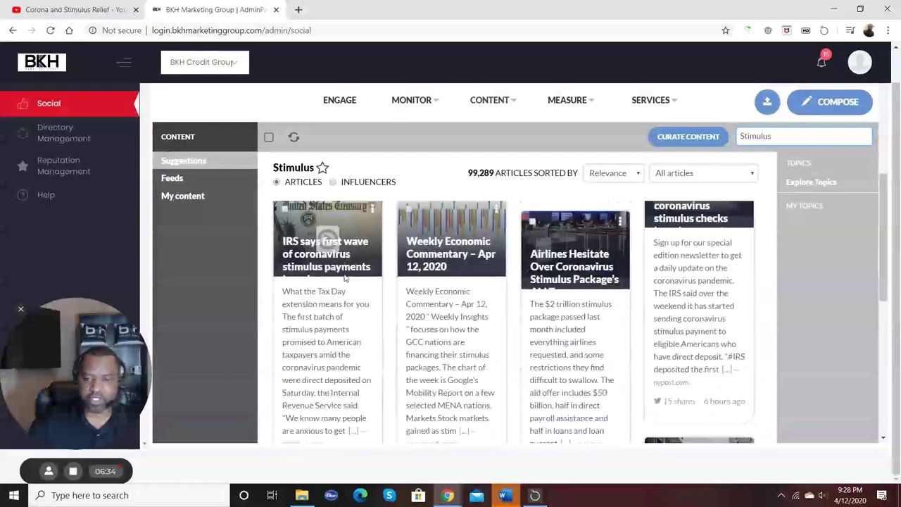
{"action": "scroll", "coordinate": [345, 279], "scroll_direction": "up", "scroll_amount": 2}
{"action": "scroll", "coordinate": [345, 279], "scroll_direction": "up", "scroll_amount": 5}
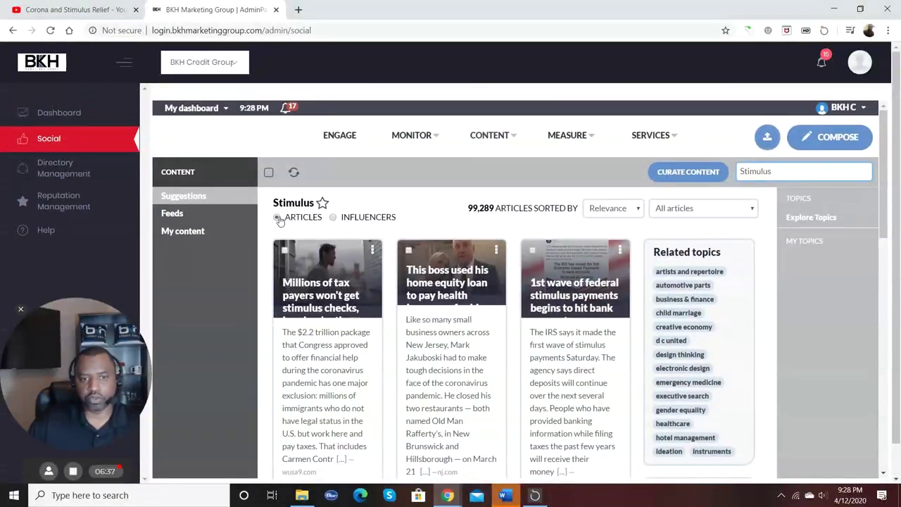
{"action": "left_click", "coordinate": [334, 218]}
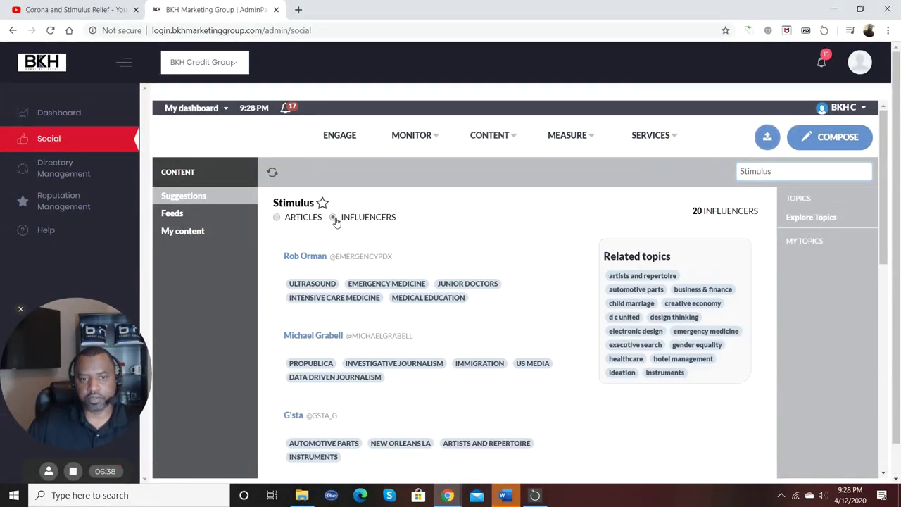
{"action": "scroll", "coordinate": [391, 256], "scroll_direction": "down", "scroll_amount": 2}
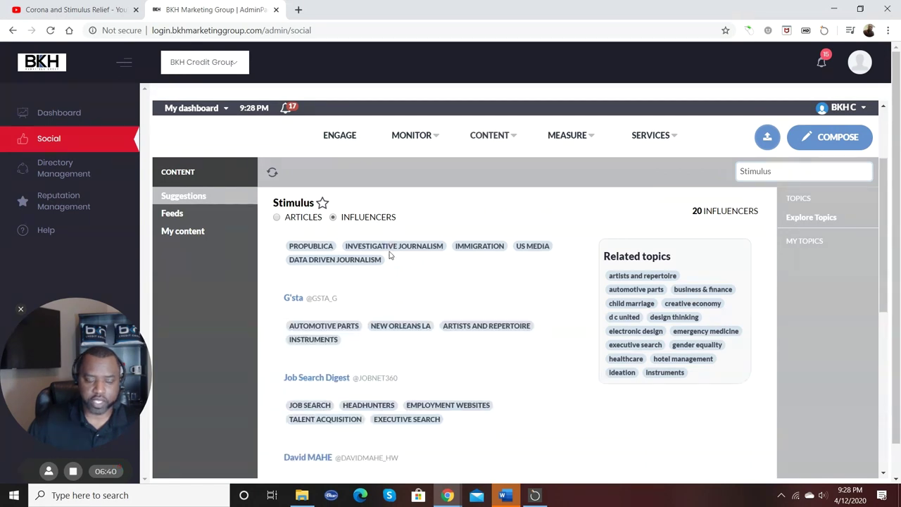
Step: Look through the influencers suggested for the topic Stimulus and the topic tags attached to each one
{"action": "scroll", "coordinate": [391, 256], "scroll_direction": "down", "scroll_amount": 1}
{"action": "scroll", "coordinate": [391, 257], "scroll_direction": "down", "scroll_amount": 5}
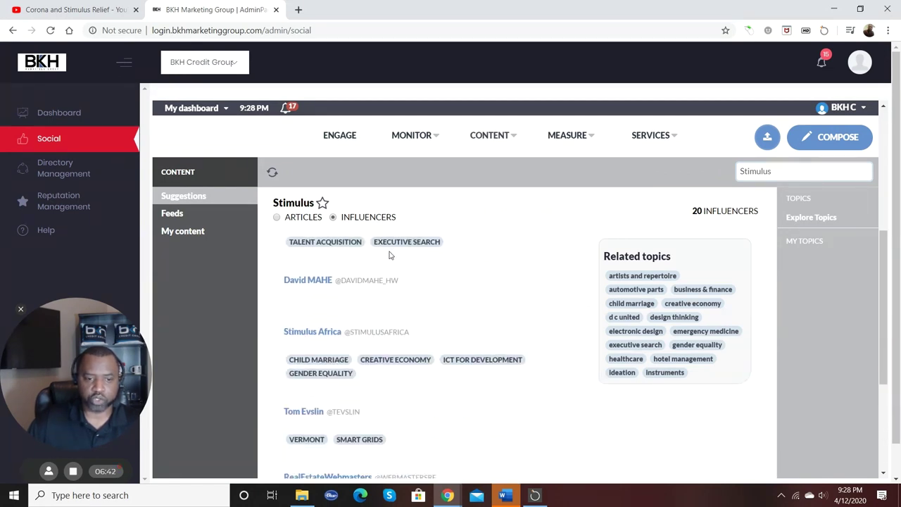
{"action": "scroll", "coordinate": [391, 256], "scroll_direction": "down", "scroll_amount": 1}
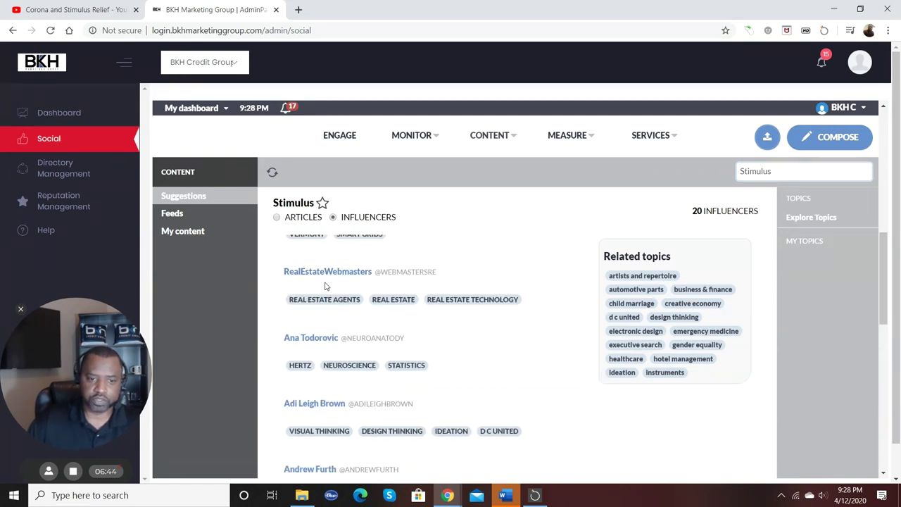
{"action": "scroll", "coordinate": [326, 286], "scroll_direction": "down", "scroll_amount": 2}
{"action": "scroll", "coordinate": [316, 288], "scroll_direction": "down", "scroll_amount": 2}
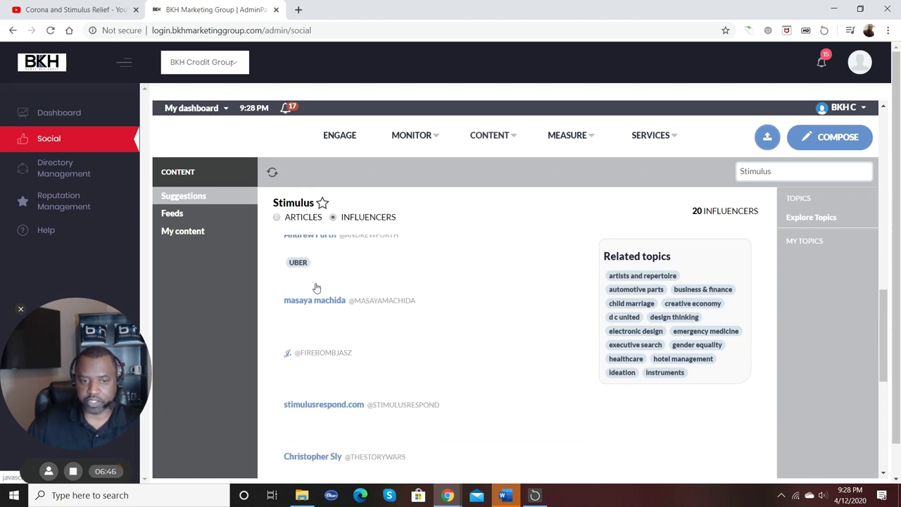
{"action": "scroll", "coordinate": [316, 288], "scroll_direction": "down", "scroll_amount": 4}
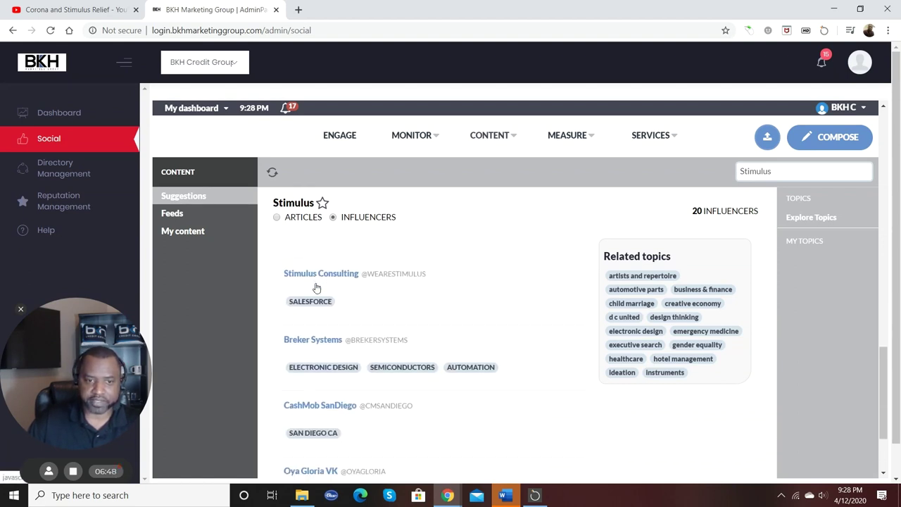
{"action": "scroll", "coordinate": [316, 288], "scroll_direction": "down", "scroll_amount": 2}
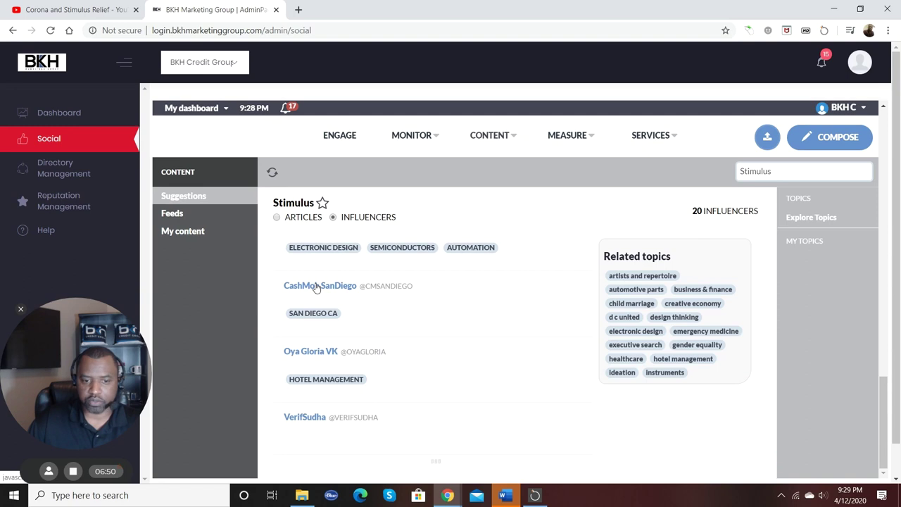
{"action": "scroll", "coordinate": [316, 288], "scroll_direction": "up", "scroll_amount": 10}
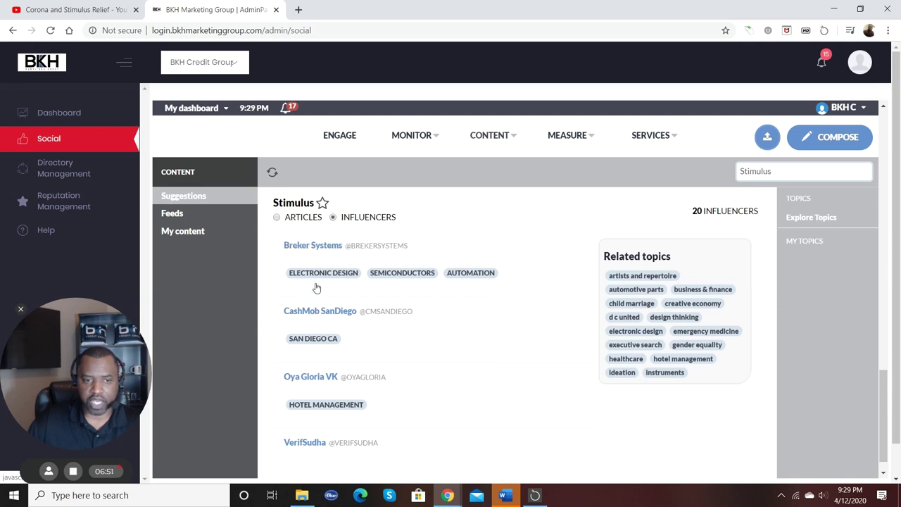
Step: Switch the Stimulus results back to articles
{"action": "left_click", "coordinate": [275, 217]}
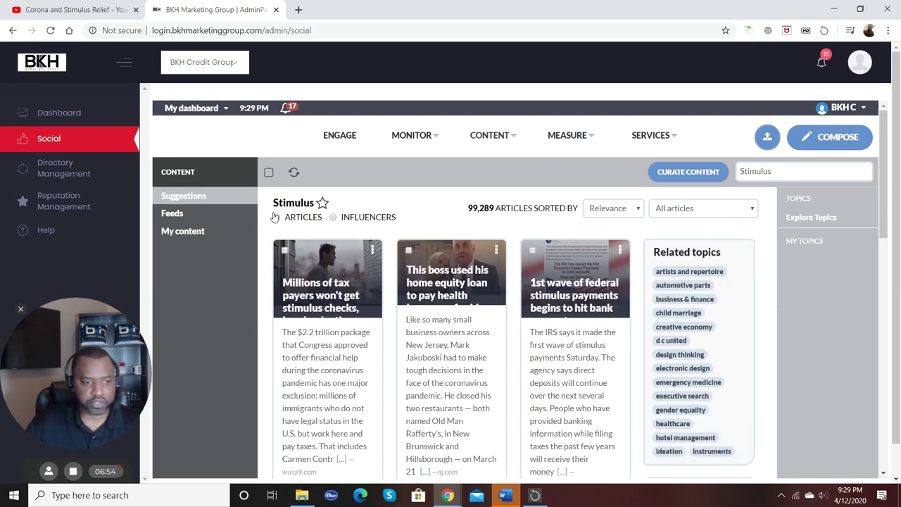
{"action": "scroll", "coordinate": [377, 281], "scroll_direction": "down", "scroll_amount": 2}
{"action": "scroll", "coordinate": [377, 281], "scroll_direction": "up", "scroll_amount": 2}
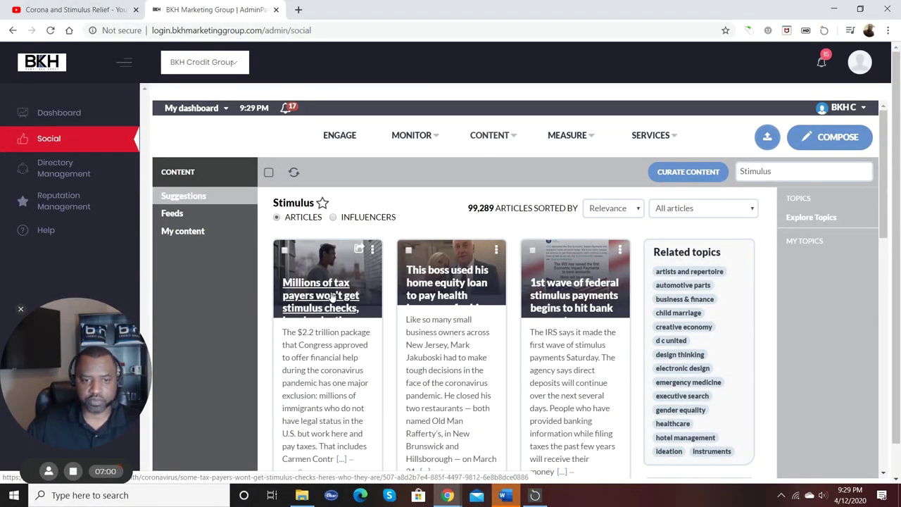
Step: Read the start of the WUSA9 article on tax payers who won't get stimulus checks, decline its push notifications and close it
{"action": "left_click", "coordinate": [333, 296]}
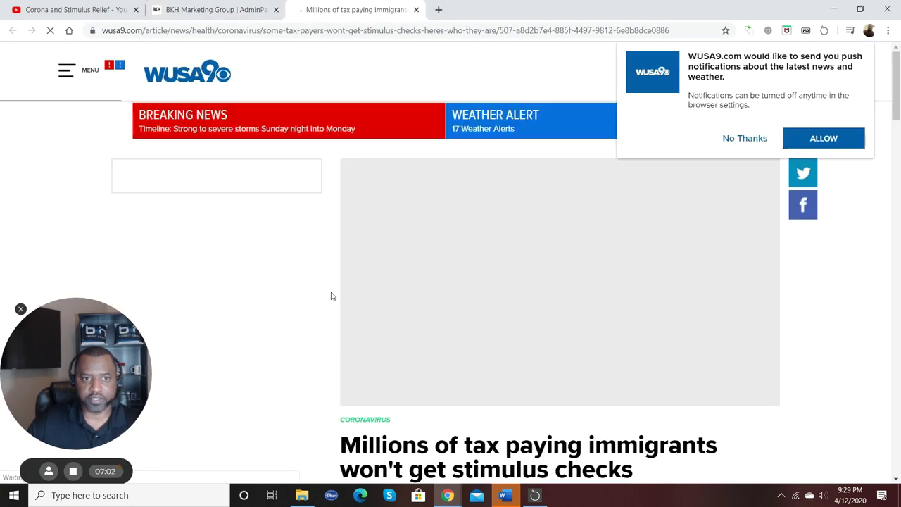
{"action": "scroll", "coordinate": [333, 296], "scroll_direction": "down", "scroll_amount": 2}
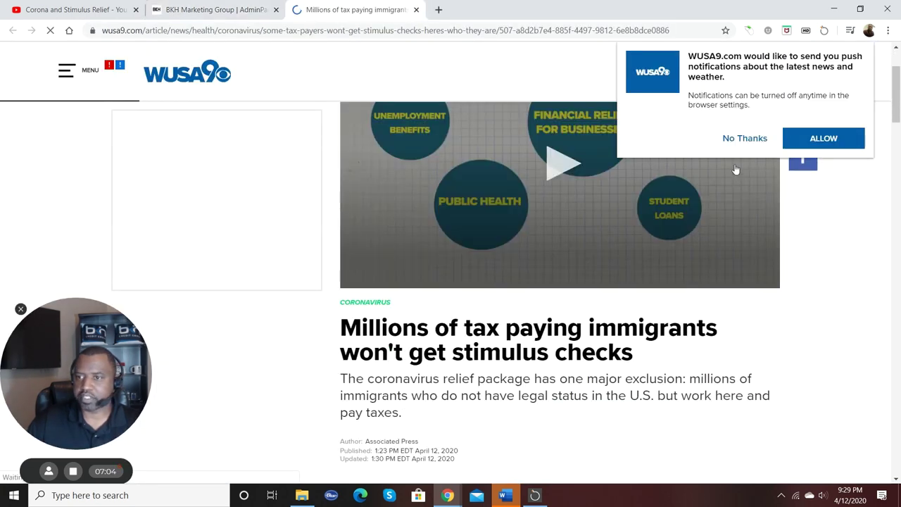
{"action": "left_click", "coordinate": [745, 138]}
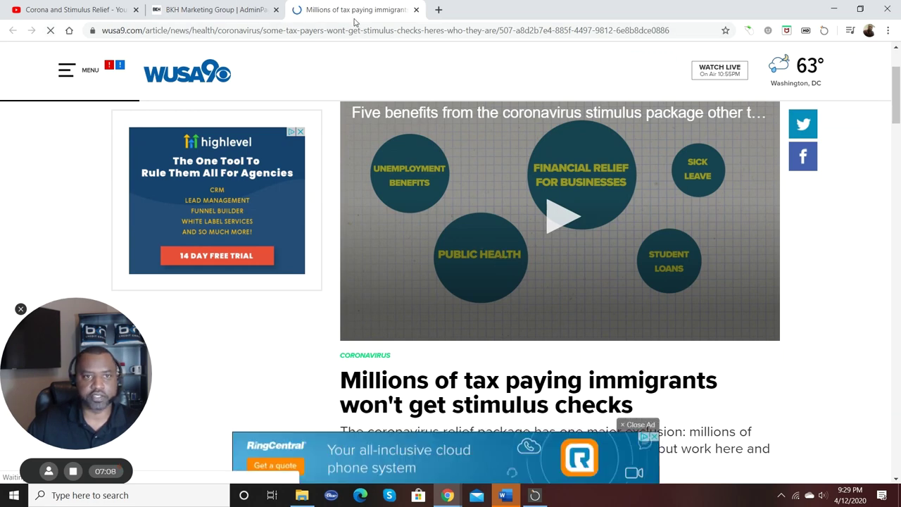
{"action": "left_click", "coordinate": [417, 10]}
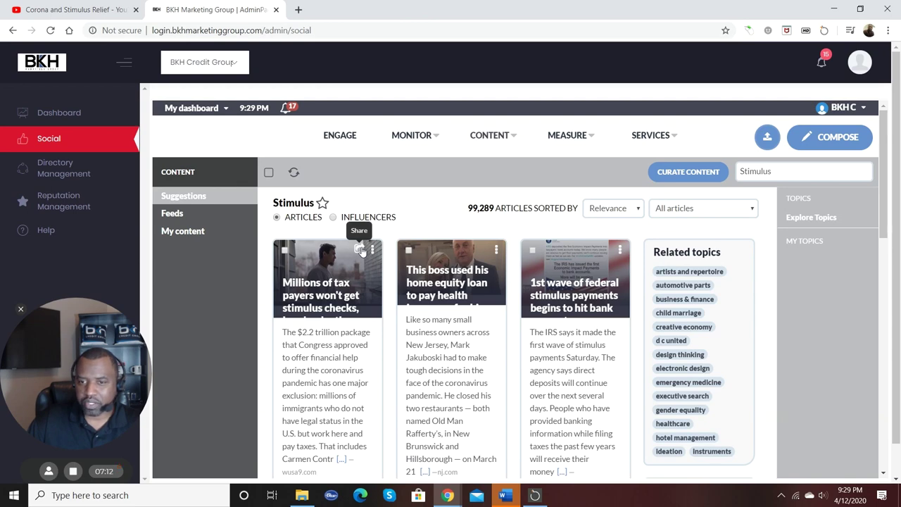
Step: Share the article on tax payers without stimulus checks to Twitter, both LinkedIn accounts, the Business Credit Training Academy group and the BKH Credit Group Facebook page
{"action": "left_click", "coordinate": [361, 250]}
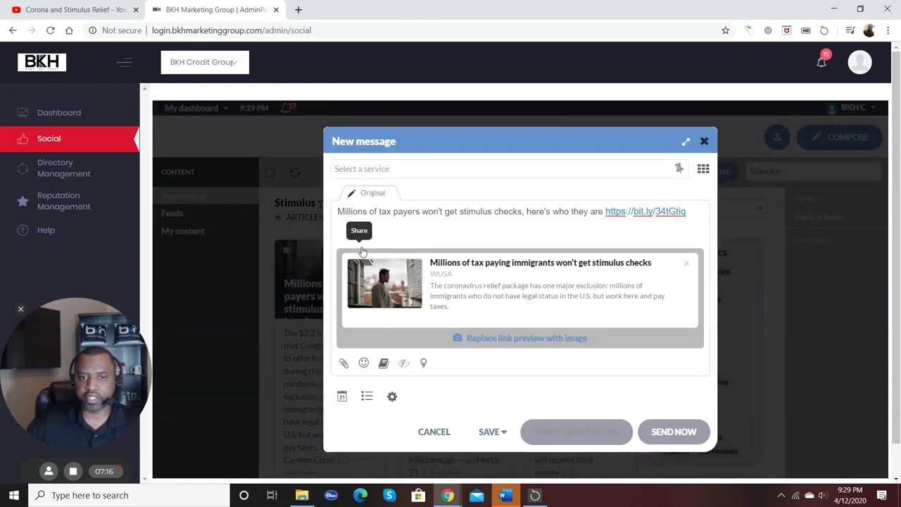
{"action": "left_click", "coordinate": [702, 170]}
{"action": "left_click", "coordinate": [572, 200]}
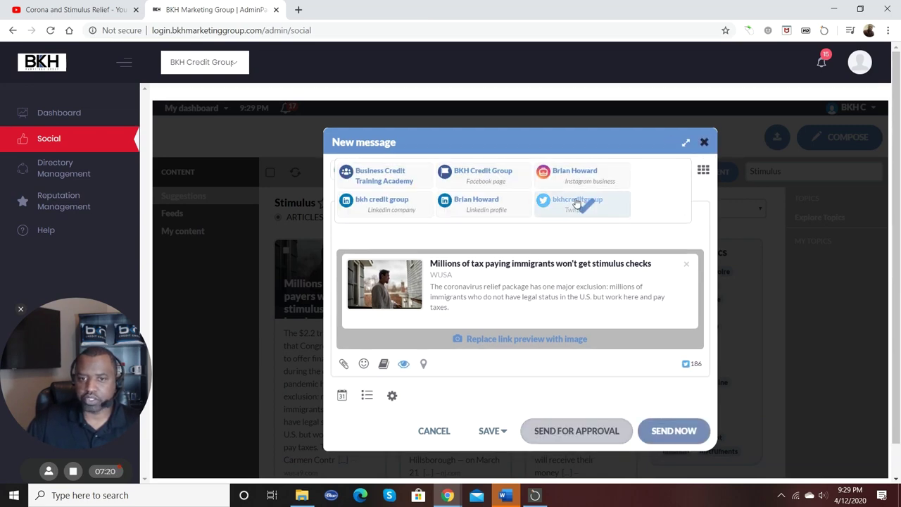
{"action": "left_click", "coordinate": [503, 209]}
{"action": "left_click", "coordinate": [396, 206]}
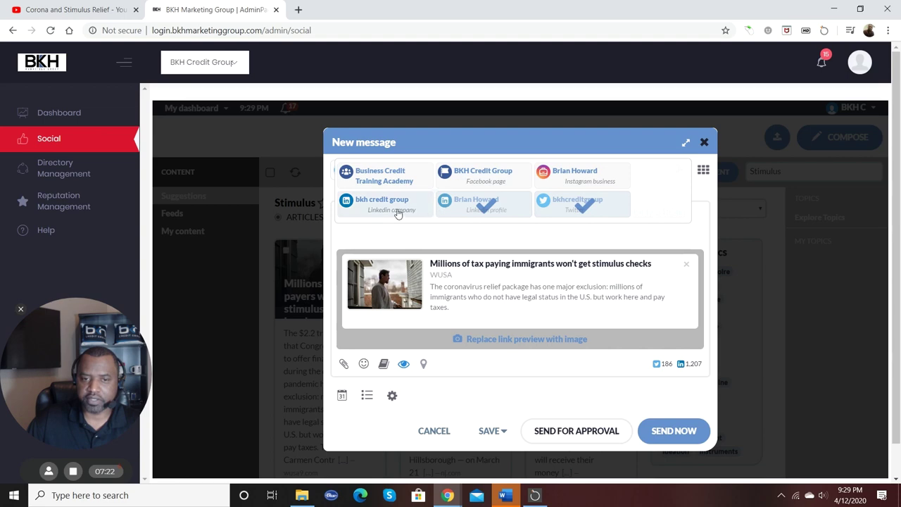
{"action": "left_click", "coordinate": [381, 181]}
{"action": "left_click", "coordinate": [381, 181]}
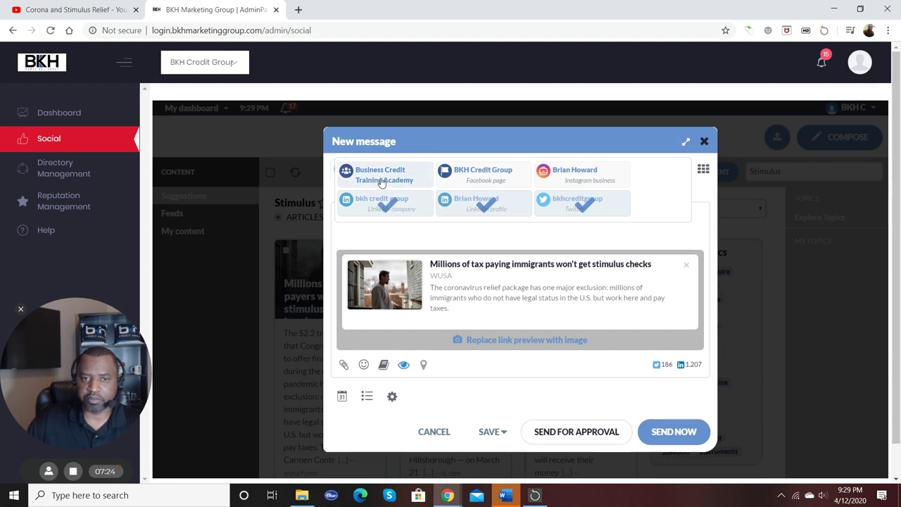
{"action": "left_click", "coordinate": [448, 172]}
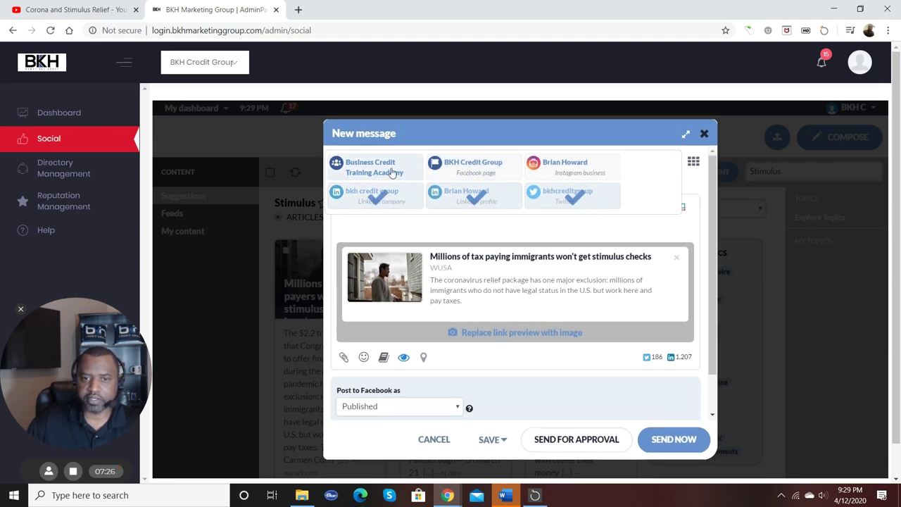
{"action": "left_click", "coordinate": [399, 171]}
{"action": "left_click", "coordinate": [448, 172]}
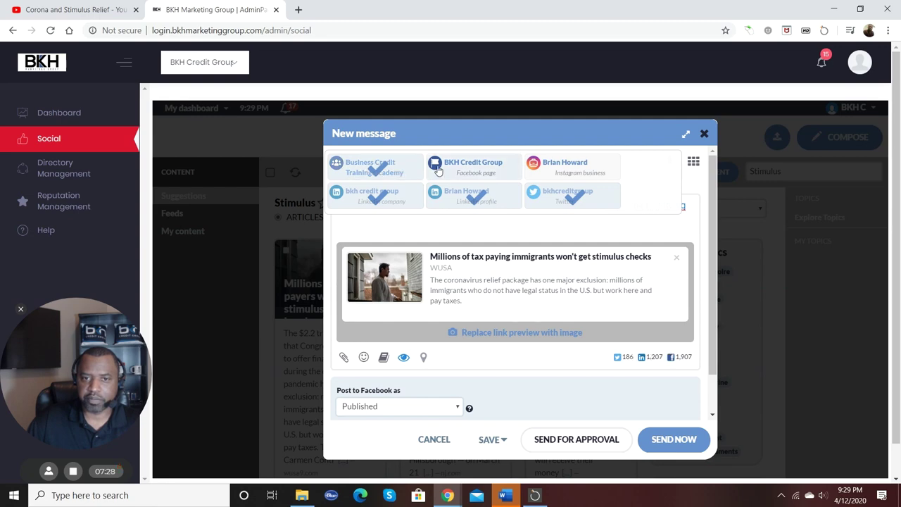
Step: Turn on scheduling for the new article message
{"action": "scroll", "coordinate": [519, 274], "scroll_direction": "down", "scroll_amount": 3}
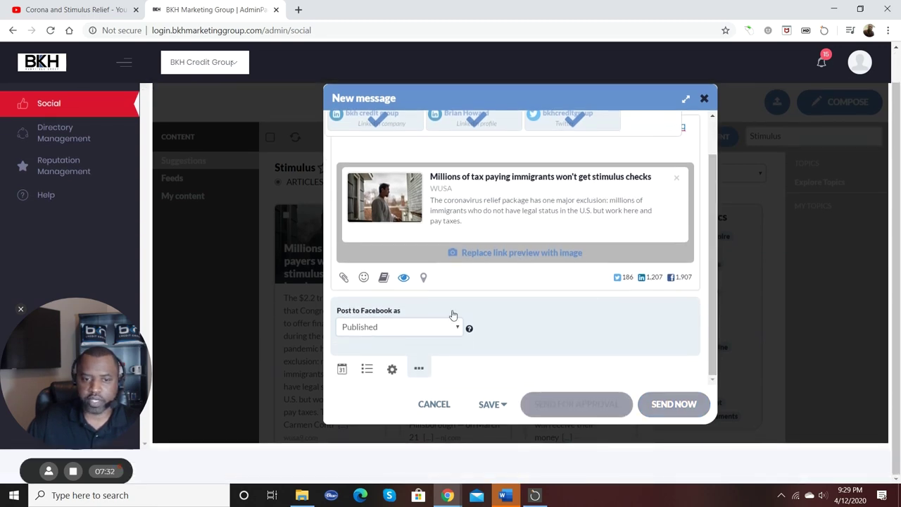
{"action": "left_click", "coordinate": [342, 369]}
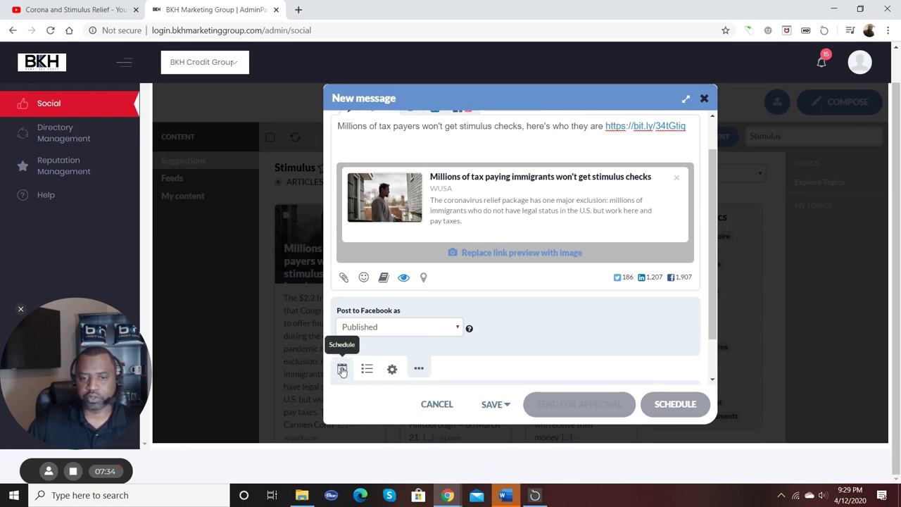
{"action": "scroll", "coordinate": [576, 351], "scroll_direction": "down", "scroll_amount": 1}
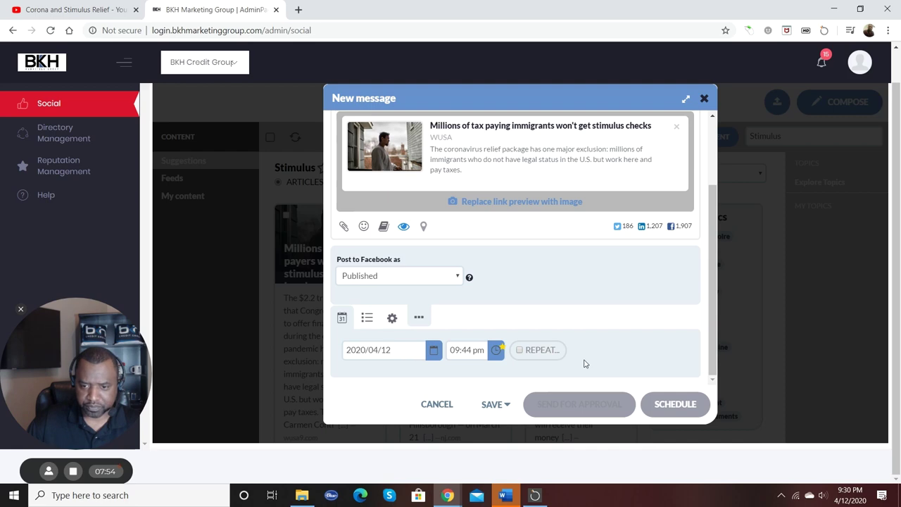
Step: Reconnect the BKH Credit Group Facebook page from the message's Facebook version, continuing with the previously linked account, and update the page's account settings
{"action": "scroll", "coordinate": [515, 333], "scroll_direction": "up", "scroll_amount": 3}
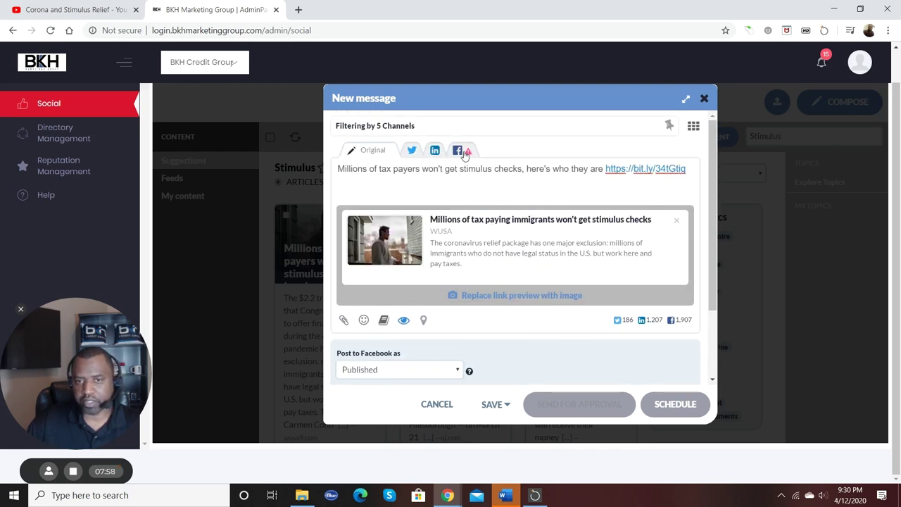
{"action": "left_click", "coordinate": [468, 154]}
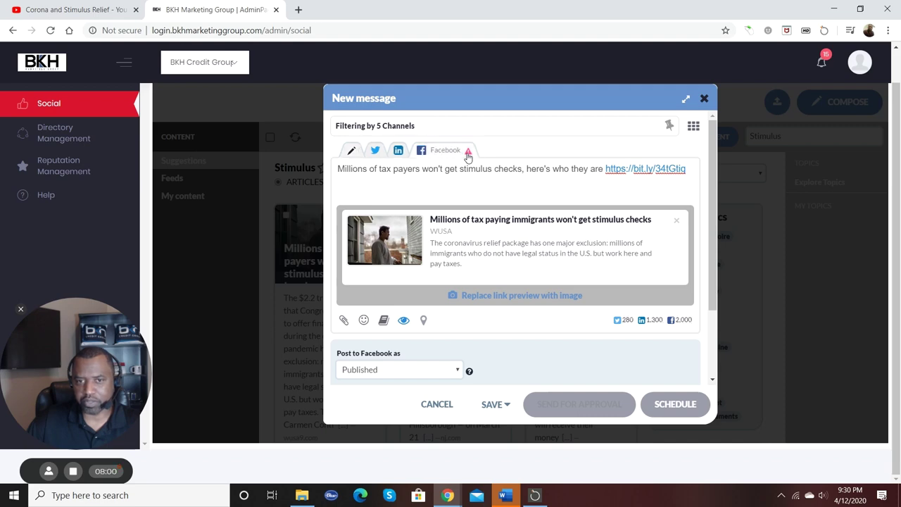
{"action": "left_click", "coordinate": [662, 173]}
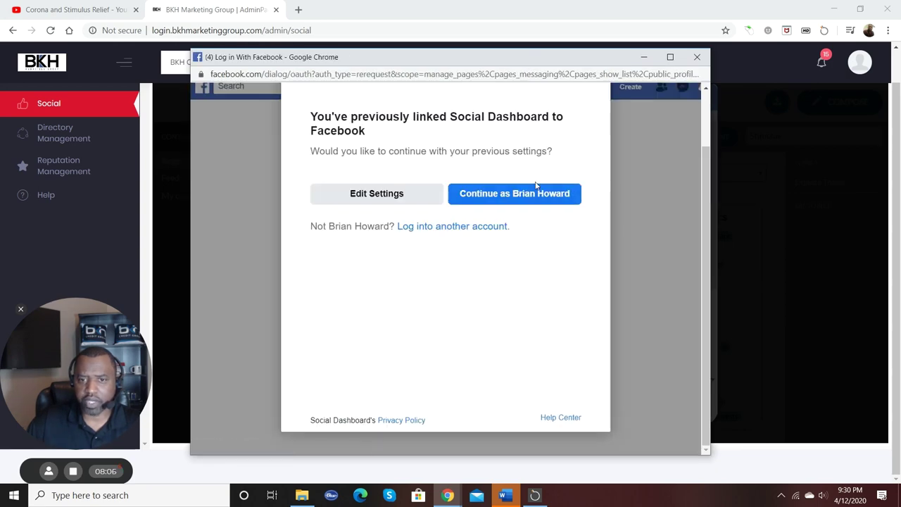
{"action": "left_click", "coordinate": [533, 193]}
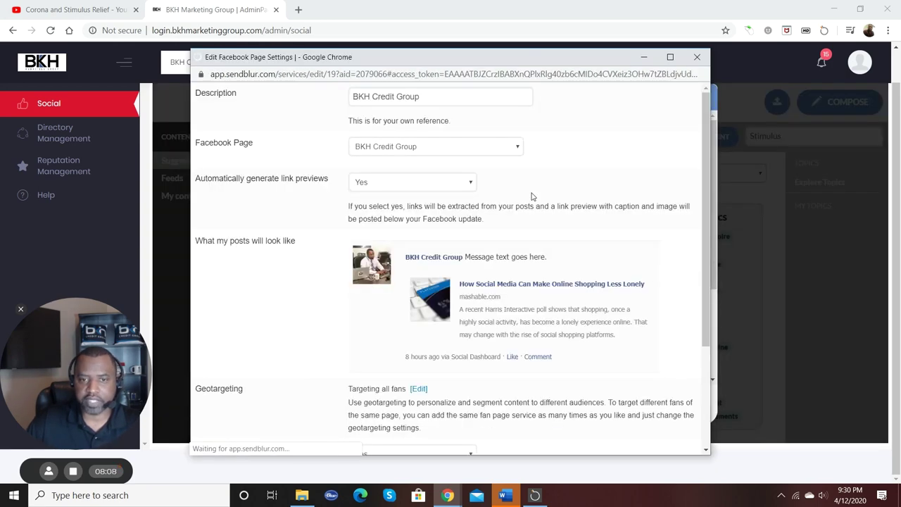
{"action": "scroll", "coordinate": [532, 209], "scroll_direction": "down", "scroll_amount": 2}
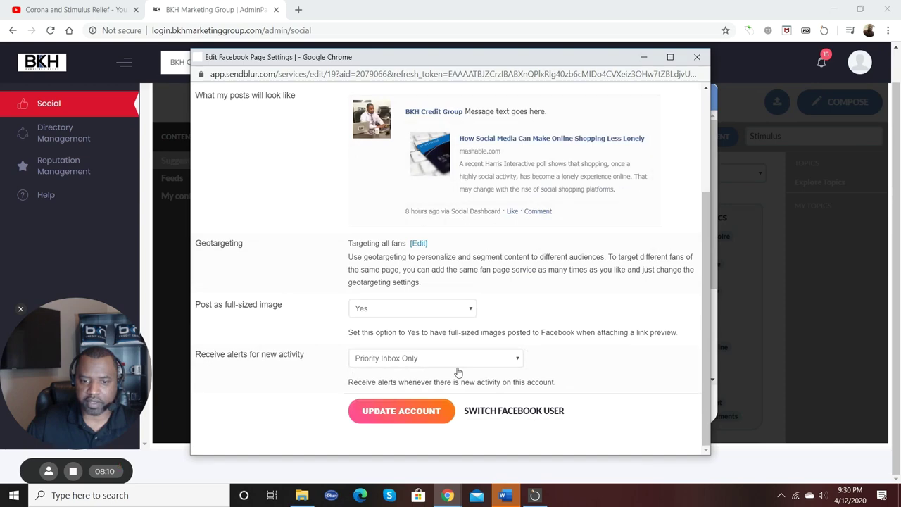
{"action": "left_click", "coordinate": [429, 420]}
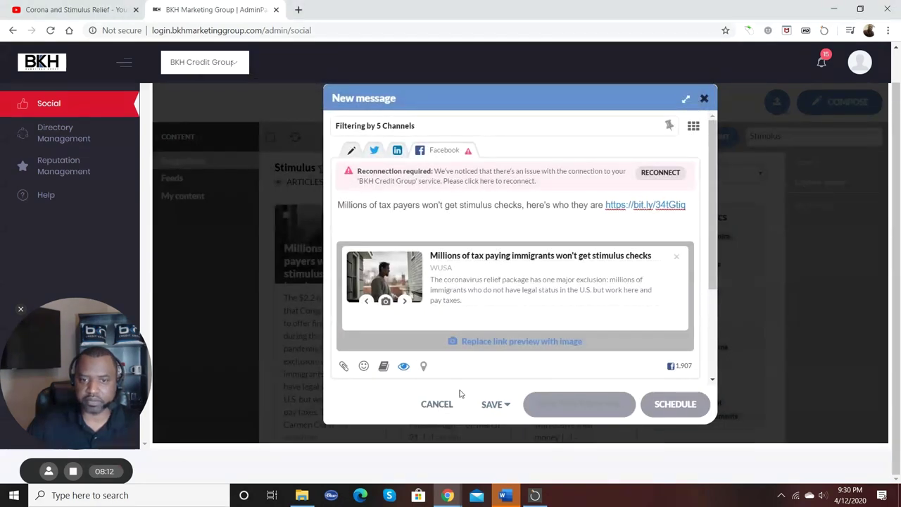
Step: Repeat the Facebook reconnection for the BKH Credit Group service and close the page settings window
{"action": "left_click", "coordinate": [660, 172]}
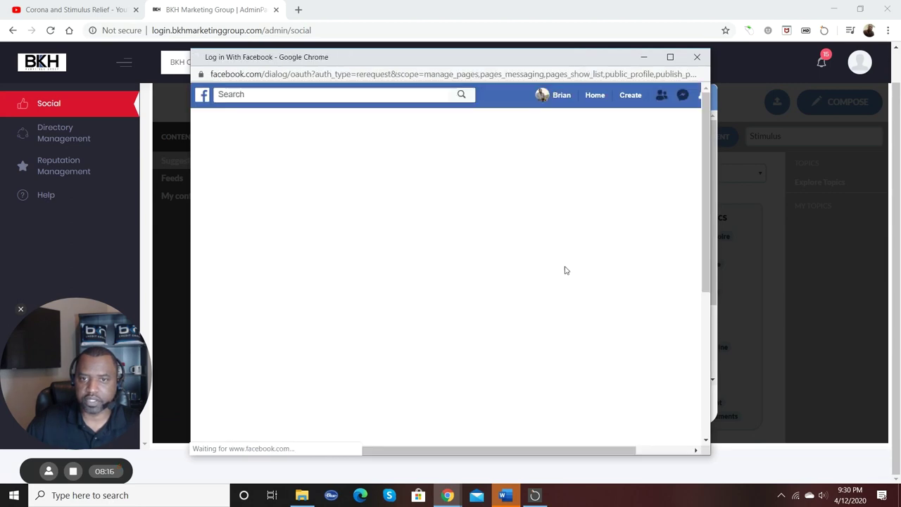
{"action": "left_click", "coordinate": [560, 261]}
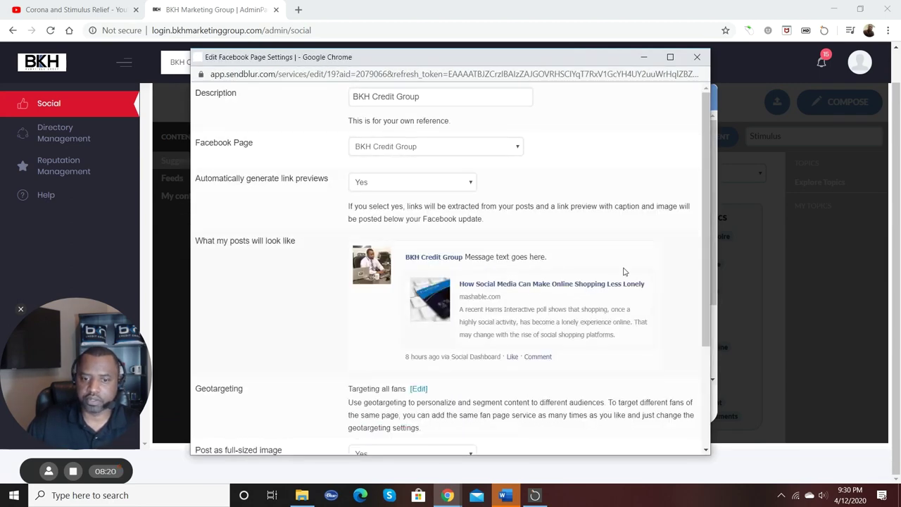
{"action": "scroll", "coordinate": [624, 272], "scroll_direction": "down", "scroll_amount": 2}
{"action": "scroll", "coordinate": [623, 269], "scroll_direction": "up", "scroll_amount": 2}
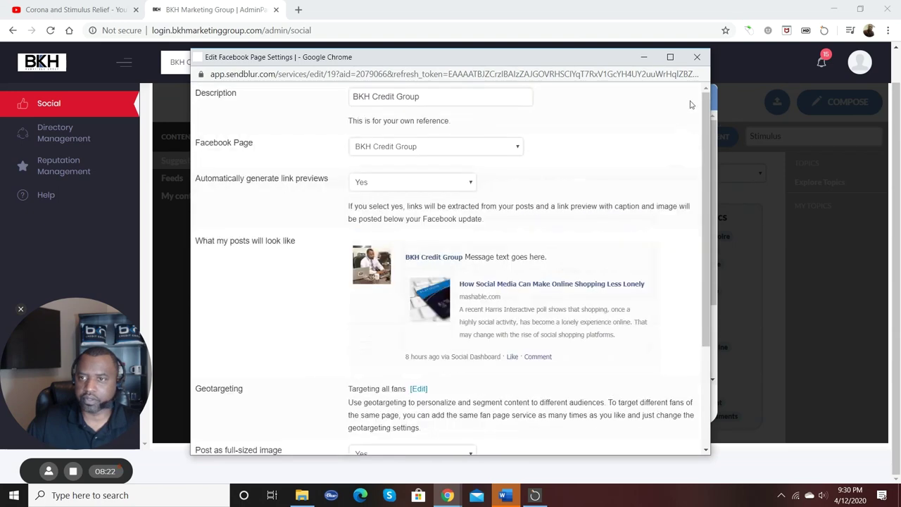
{"action": "left_click", "coordinate": [697, 56]}
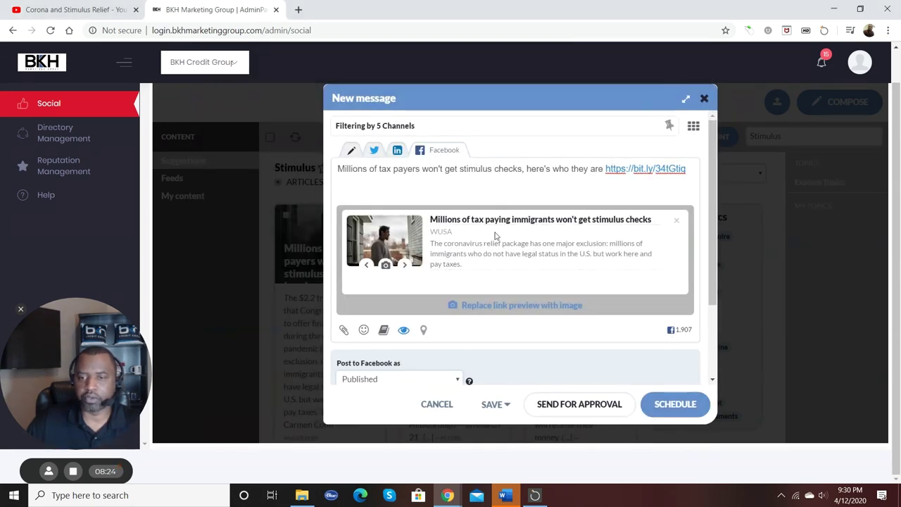
Step: Check the Facebook version of the message and schedule the post for 2020/04/12 at 09:44 pm
{"action": "scroll", "coordinate": [458, 249], "scroll_direction": "down", "scroll_amount": 2}
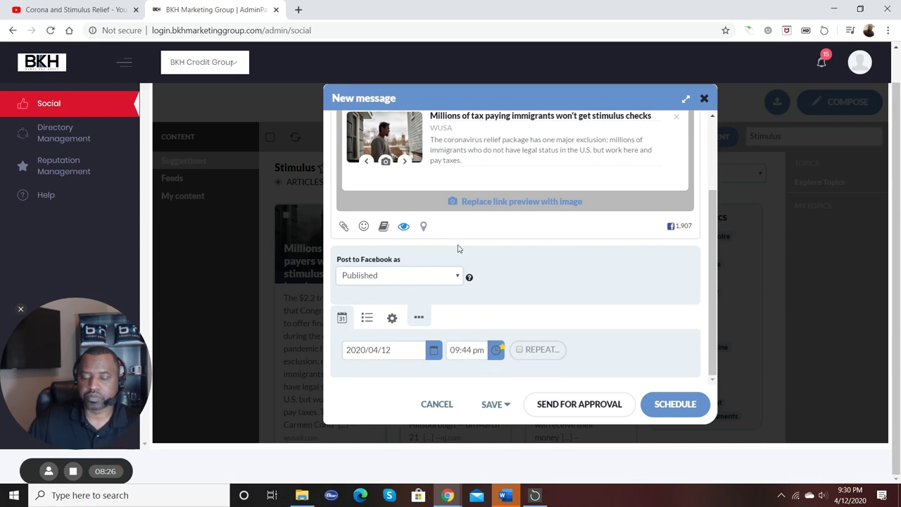
{"action": "scroll", "coordinate": [458, 250], "scroll_direction": "up", "scroll_amount": 2}
{"action": "scroll", "coordinate": [459, 261], "scroll_direction": "down", "scroll_amount": 2}
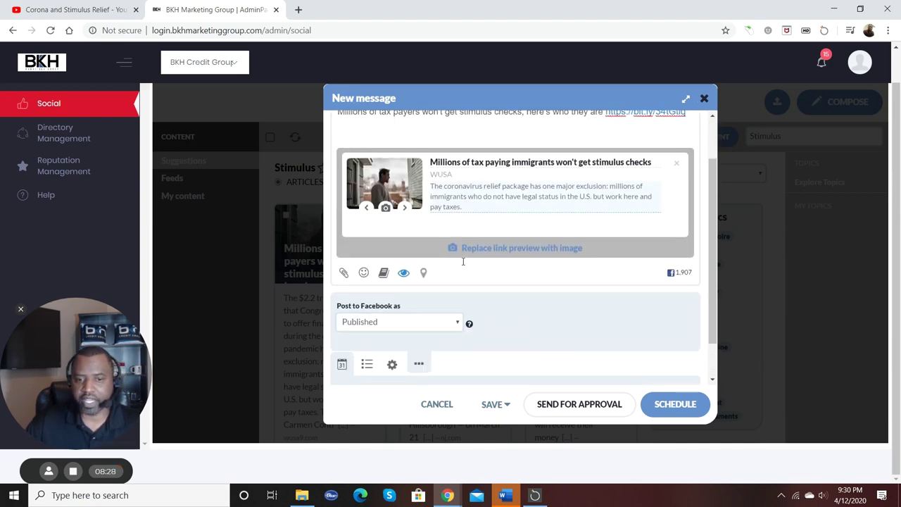
{"action": "scroll", "coordinate": [455, 341], "scroll_direction": "up", "scroll_amount": 2}
{"action": "scroll", "coordinate": [455, 340], "scroll_direction": "down", "scroll_amount": 2}
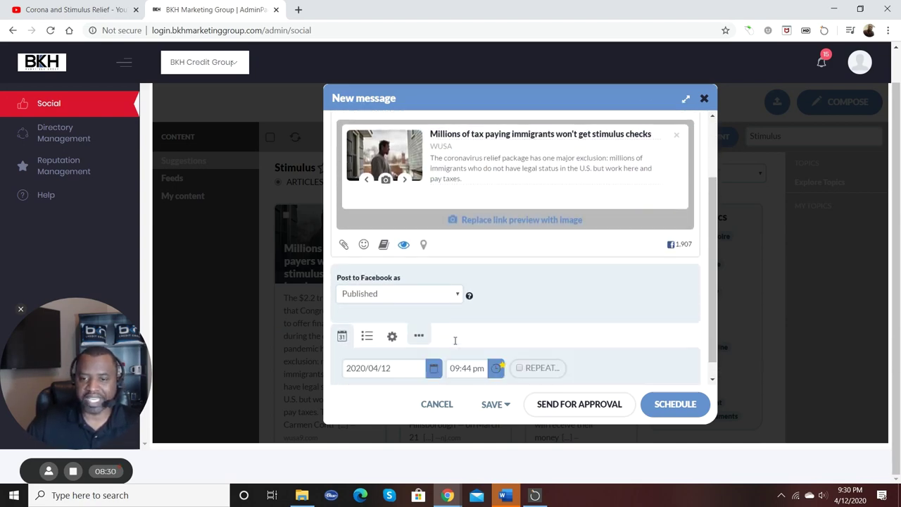
{"action": "left_click", "coordinate": [672, 414]}
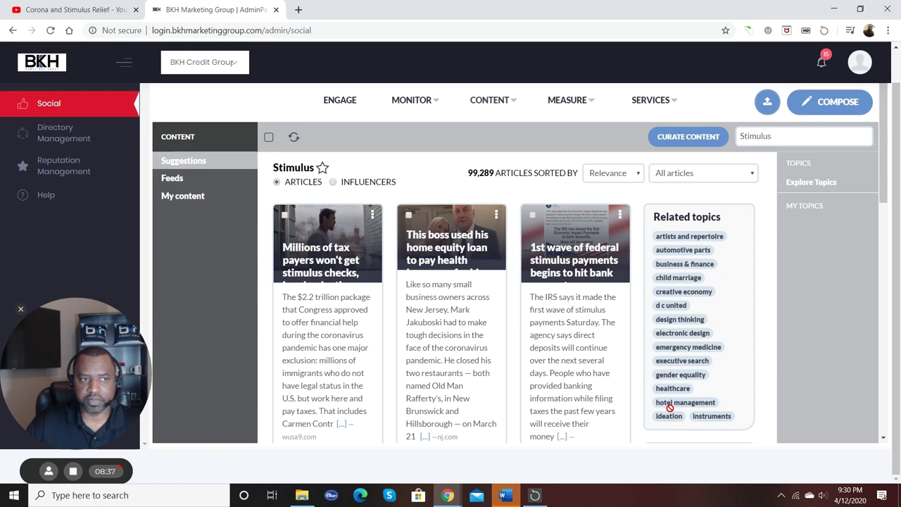
Step: Reopen the Social dashboard and look through the recent messages in the inbox stream
{"action": "left_click", "coordinate": [45, 105]}
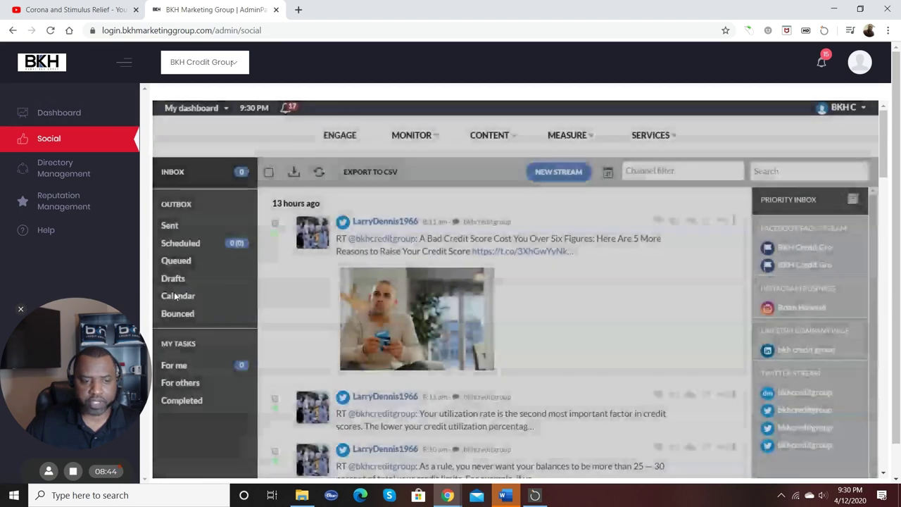
{"action": "scroll", "coordinate": [528, 401], "scroll_direction": "down", "scroll_amount": 2}
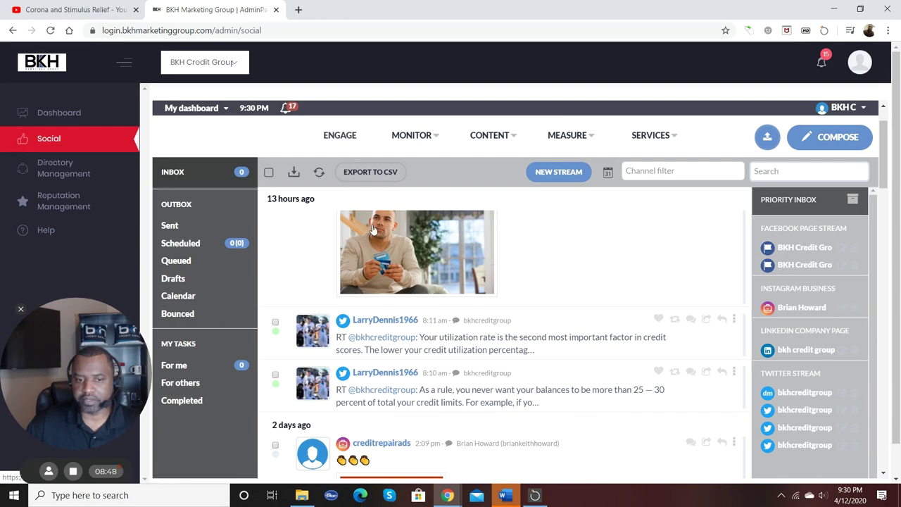
{"action": "scroll", "coordinate": [373, 229], "scroll_direction": "down", "scroll_amount": 6}
{"action": "scroll", "coordinate": [380, 306], "scroll_direction": "up", "scroll_amount": 2}
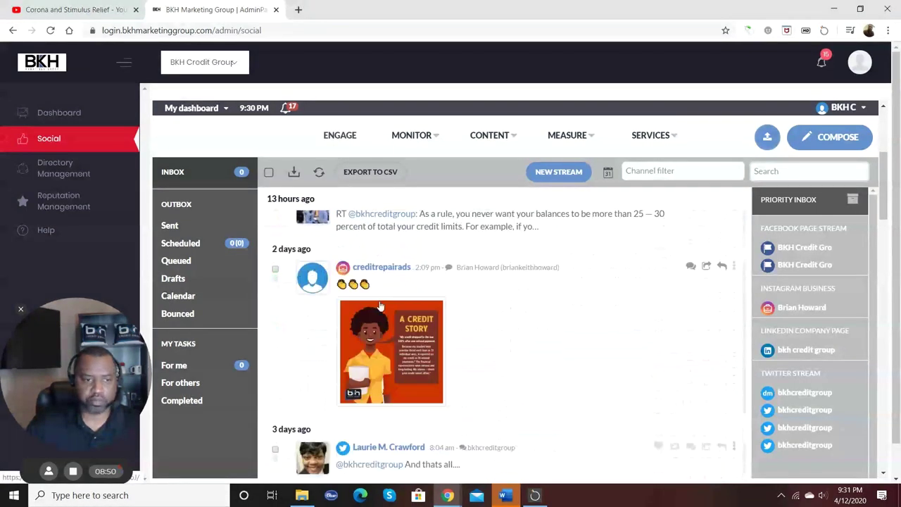
{"action": "scroll", "coordinate": [381, 307], "scroll_direction": "down", "scroll_amount": 3}
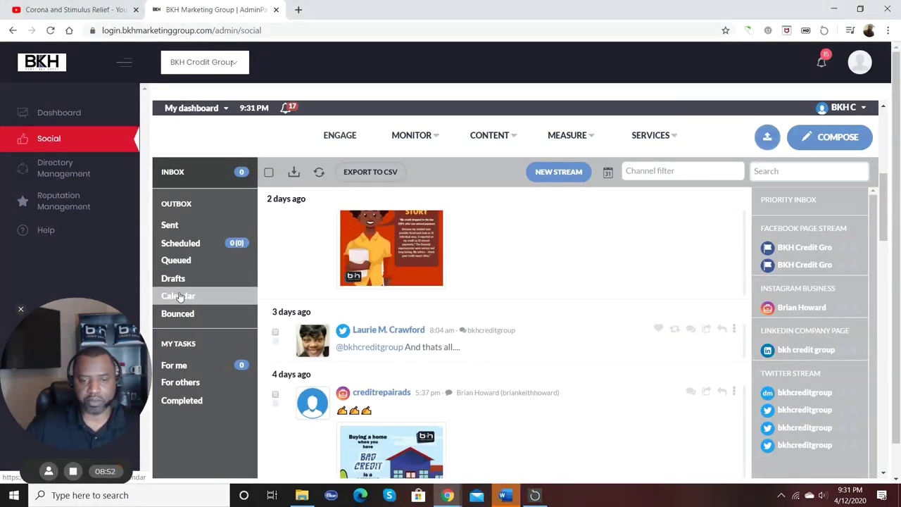
Step: Open the outbox calendar and view the posts scheduled for April 2020
{"action": "left_click", "coordinate": [179, 297]}
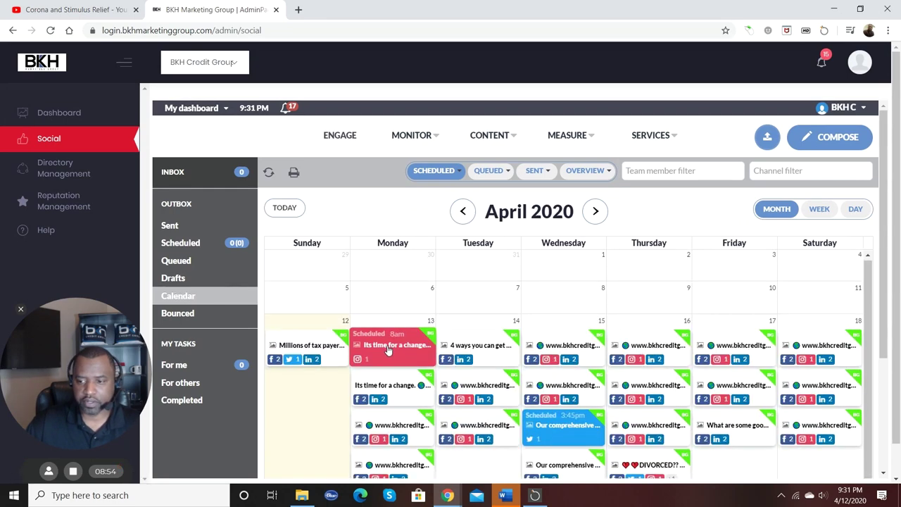
{"action": "scroll", "coordinate": [352, 338], "scroll_direction": "down", "scroll_amount": 2}
{"action": "scroll", "coordinate": [298, 324], "scroll_direction": "up", "scroll_amount": 2}
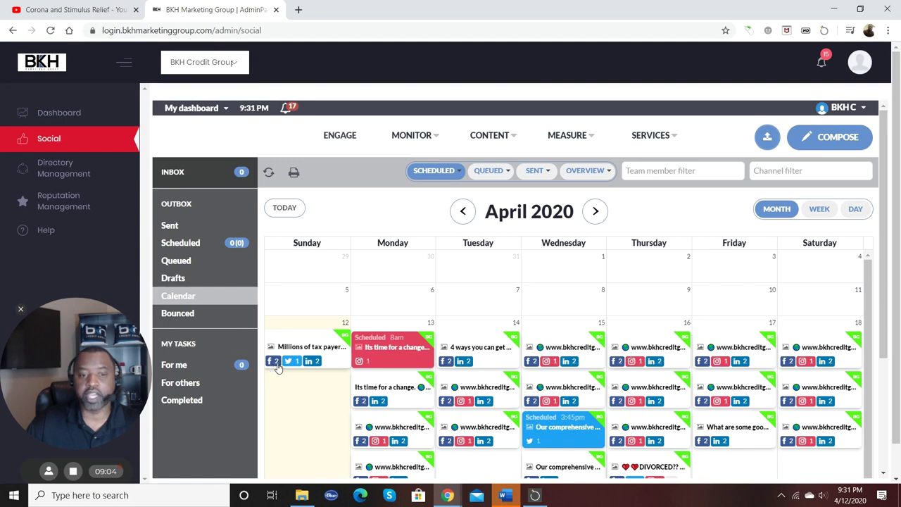
Step: View the details of the "Millions of tax payers" post on April 12, open it for editing and close it without changes
{"action": "left_click", "coordinate": [320, 352]}
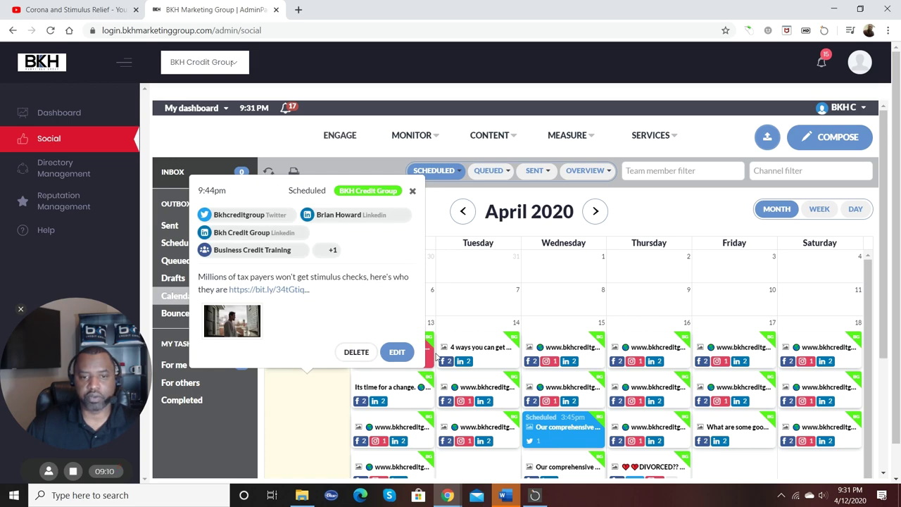
{"action": "scroll", "coordinate": [398, 294], "scroll_direction": "down", "scroll_amount": 3}
{"action": "scroll", "coordinate": [364, 242], "scroll_direction": "up", "scroll_amount": 2}
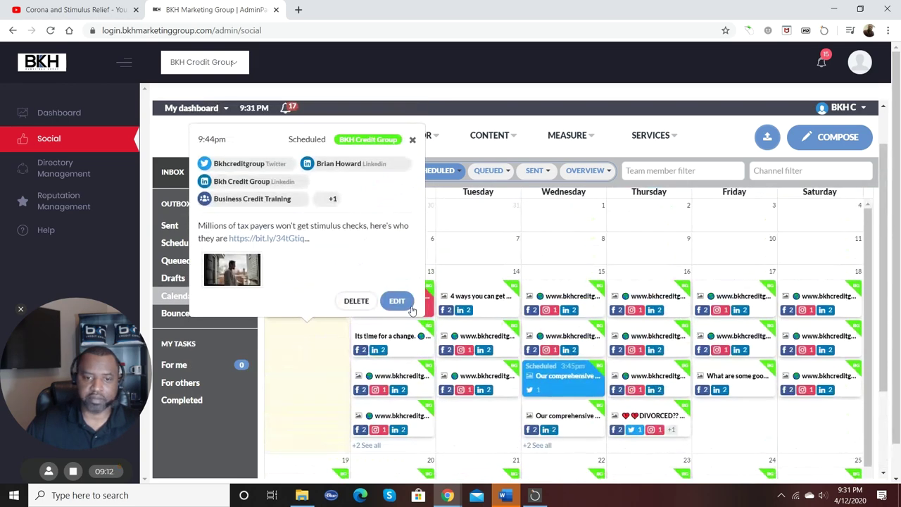
{"action": "left_click", "coordinate": [402, 301]}
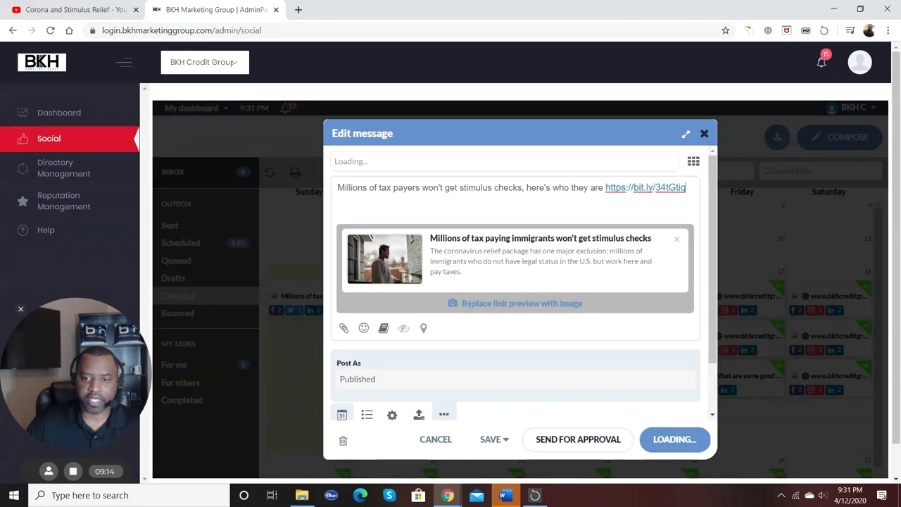
{"action": "left_click", "coordinate": [704, 134]}
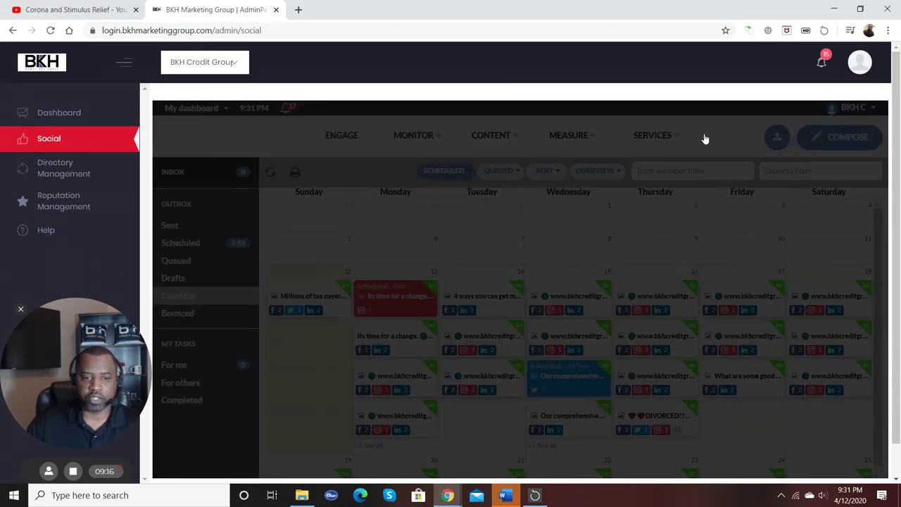
{"action": "mouse_move", "coordinate": [678, 139]}
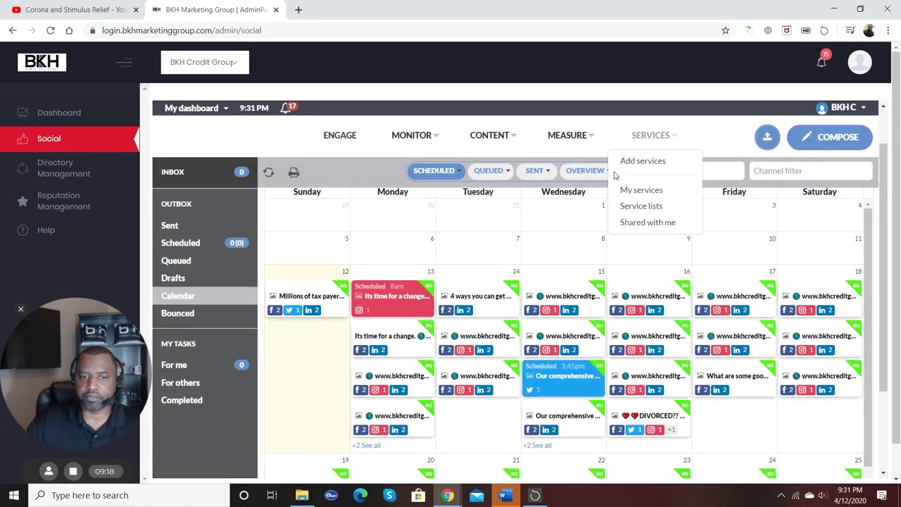
{"action": "left_click", "coordinate": [587, 173]}
{"action": "left_click", "coordinate": [658, 171]}
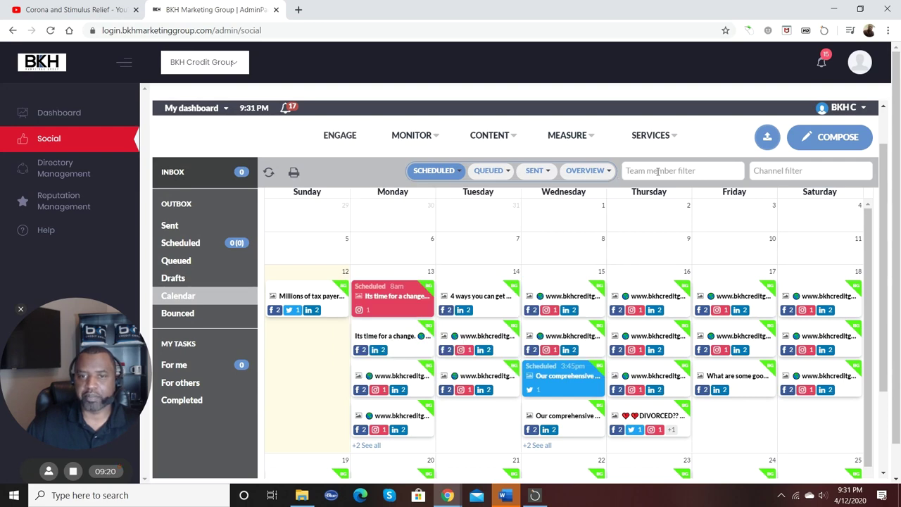
Step: Open the content suggestions, search for the topic "FICO 10" and look over the suggested articles
{"action": "left_click", "coordinate": [509, 137]}
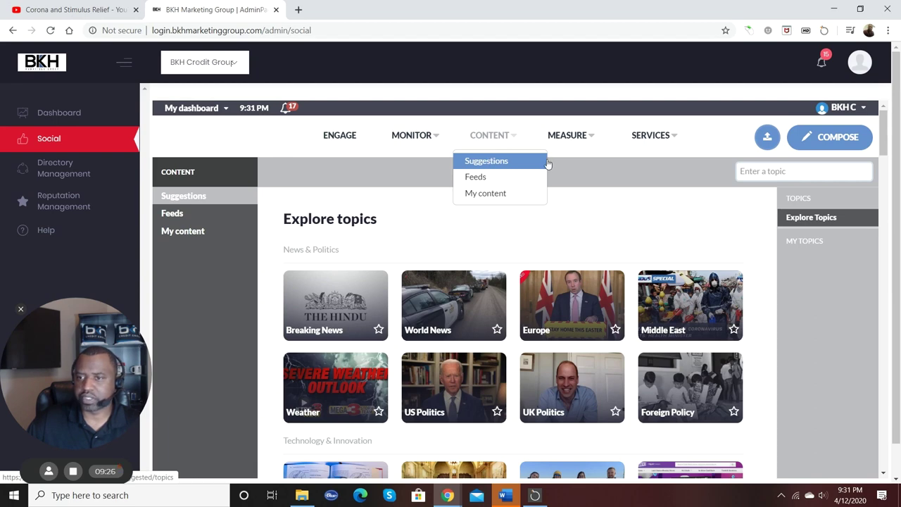
{"action": "left_click", "coordinate": [761, 176]}
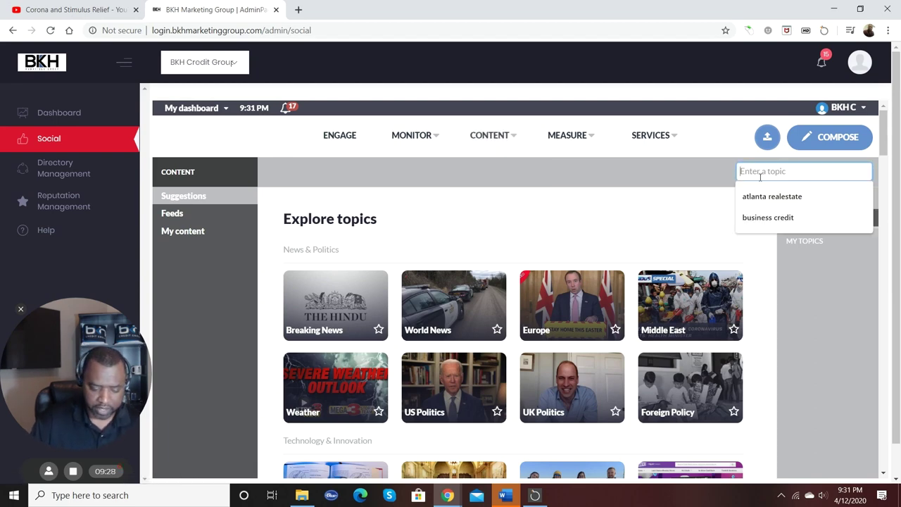
{"action": "type", "text": "FIO"}
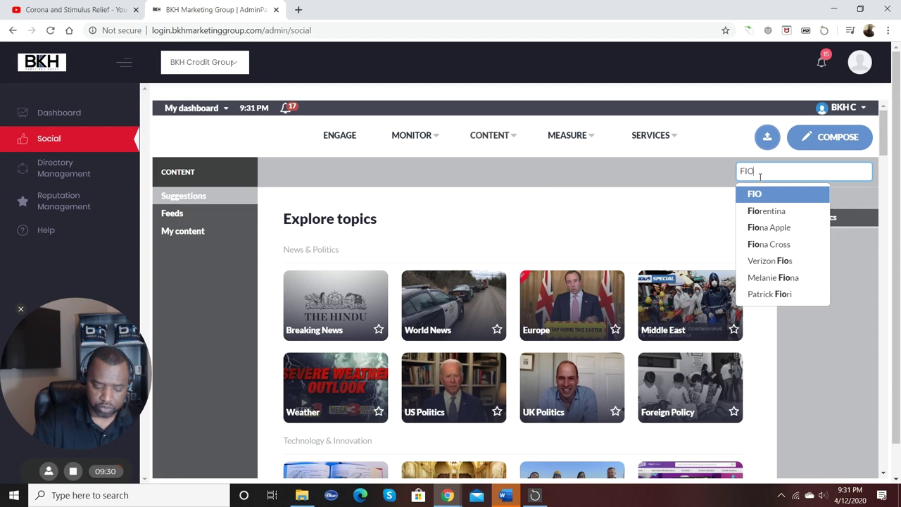
{"action": "type", "text": "O"}
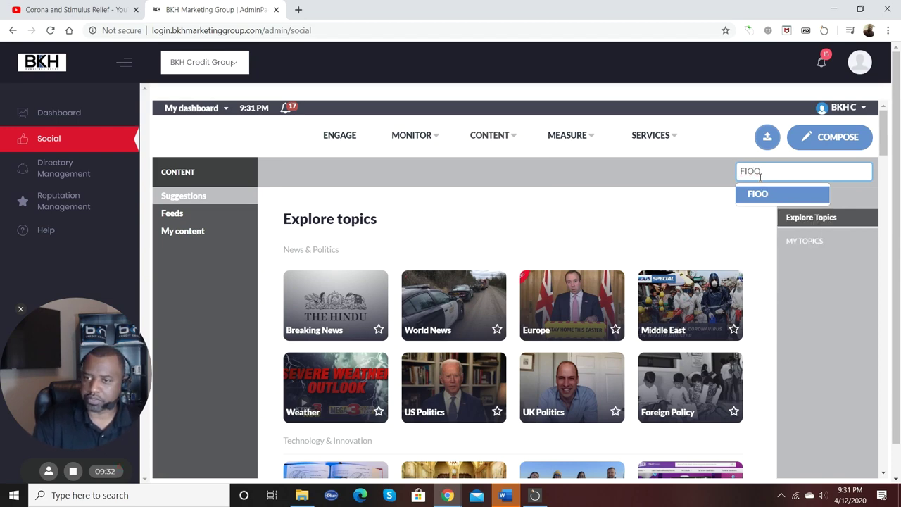
{"action": "key", "text": "BackSpace"}
{"action": "key", "text": "BackSpace"}
{"action": "type", "text": "Co"}
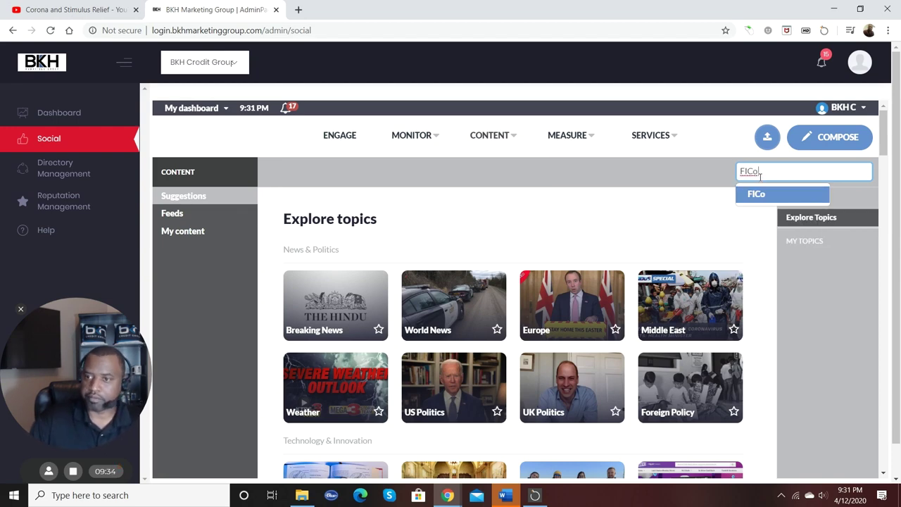
{"action": "key", "text": "BackSpace"}
{"action": "key", "text": "BackSpace"}
{"action": "key", "text": "BackSpace"}
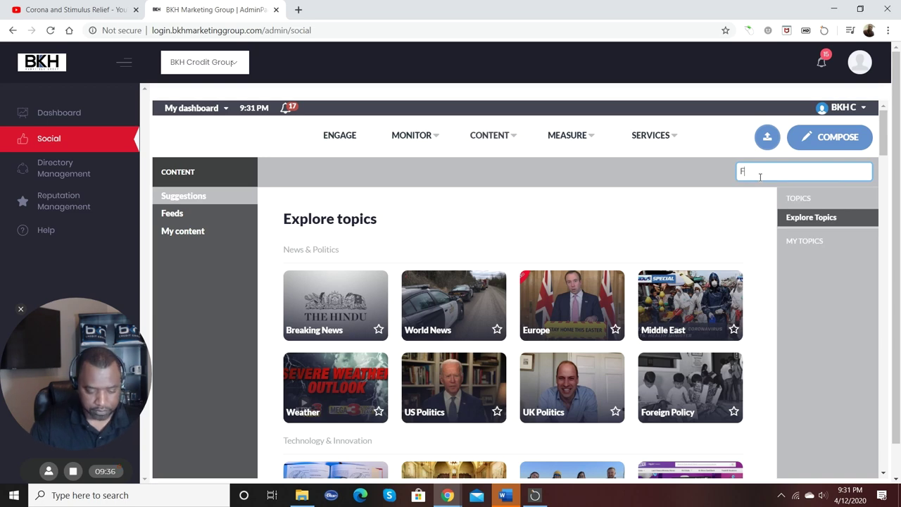
{"action": "type", "text": "ICO"}
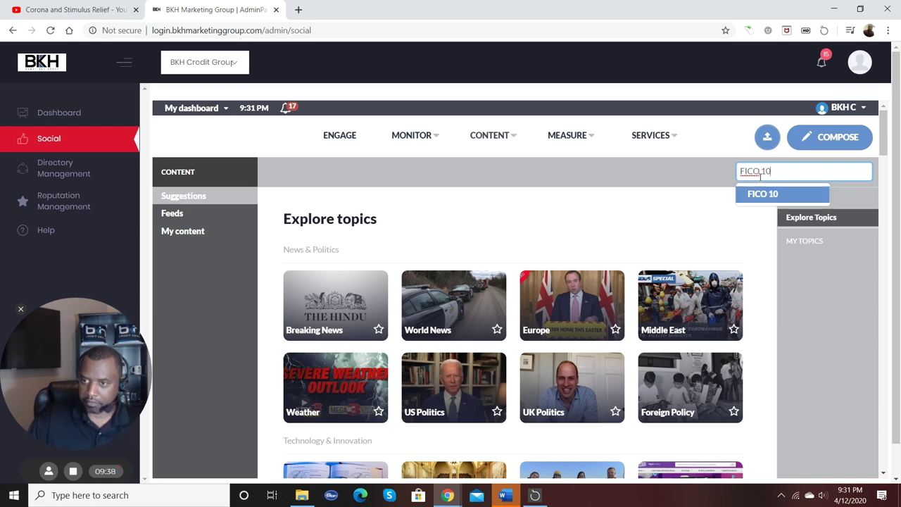
{"action": "type", "text": " 10"}
{"action": "key", "text": "Return"}
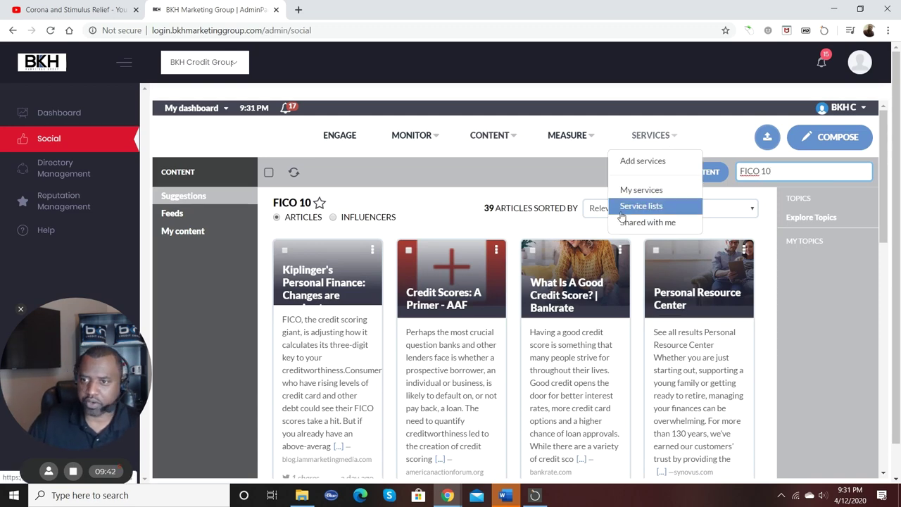
{"action": "scroll", "coordinate": [493, 293], "scroll_direction": "down", "scroll_amount": 3}
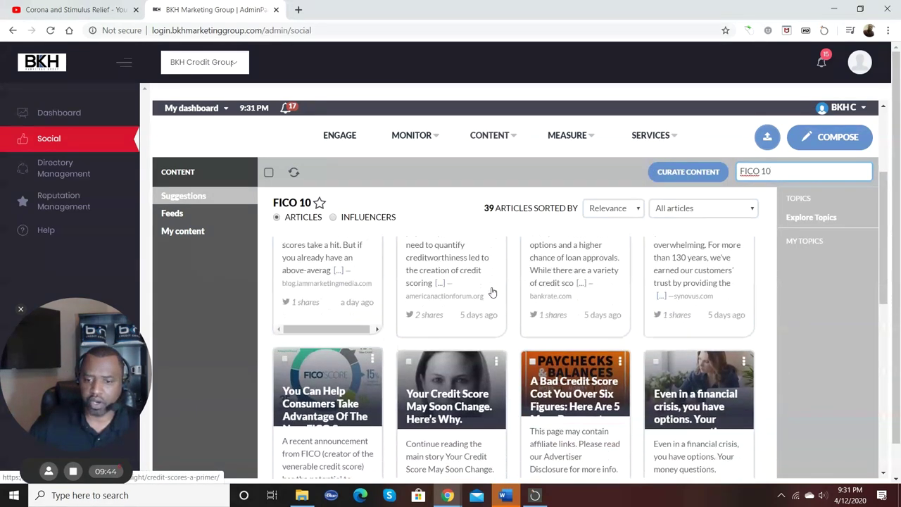
{"action": "scroll", "coordinate": [492, 292], "scroll_direction": "up", "scroll_amount": 3}
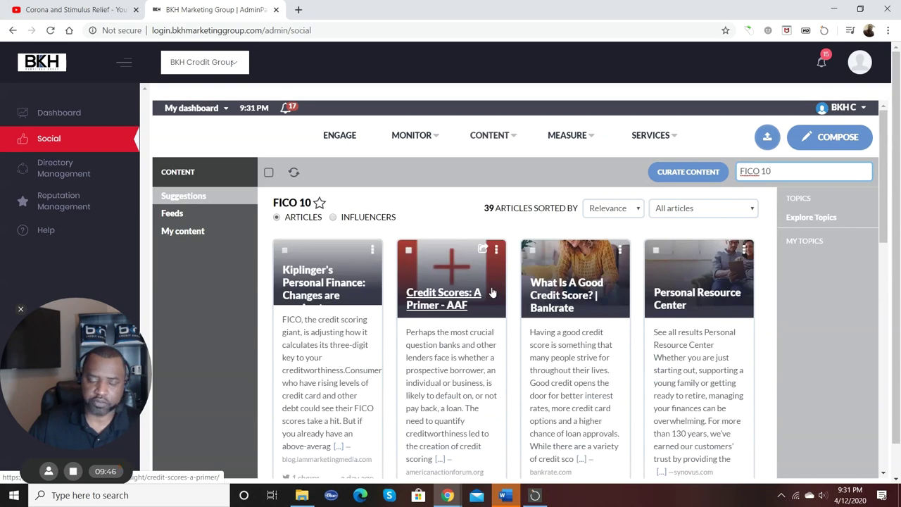
{"action": "scroll", "coordinate": [493, 292], "scroll_direction": "down", "scroll_amount": 1}
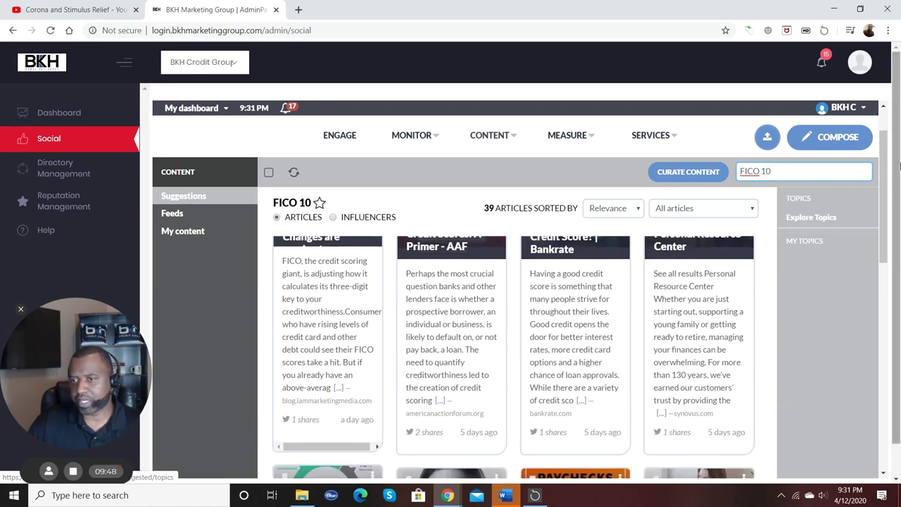
Step: Replace the suggestion topic with "credit reports" and look over the matching articles
{"action": "key", "text": "BackSpace"}
{"action": "key", "text": "BackSpace"}
{"action": "key", "text": "BackSpace"}
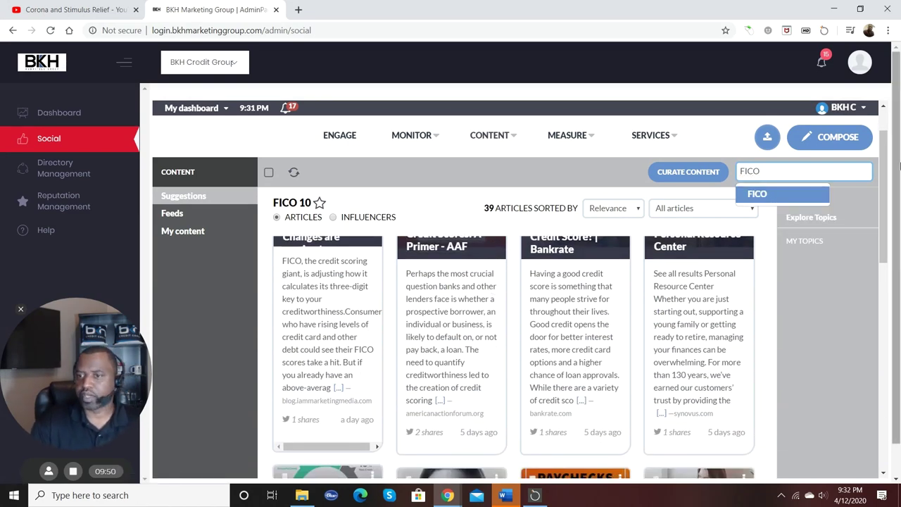
{"action": "key", "text": "BackSpace"}
{"action": "key", "text": "BackSpace"}
{"action": "key", "text": "BackSpace"}
{"action": "key", "text": "BackSpace"}
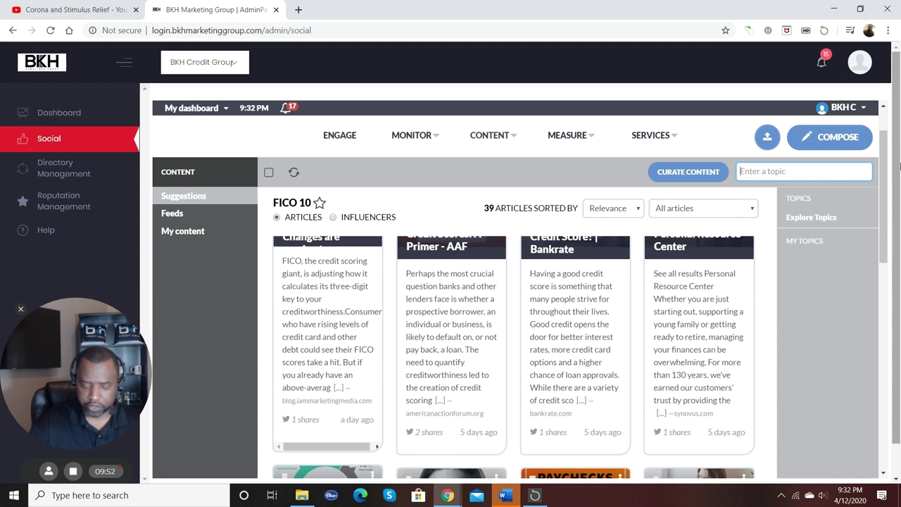
{"action": "type", "text": "F"}
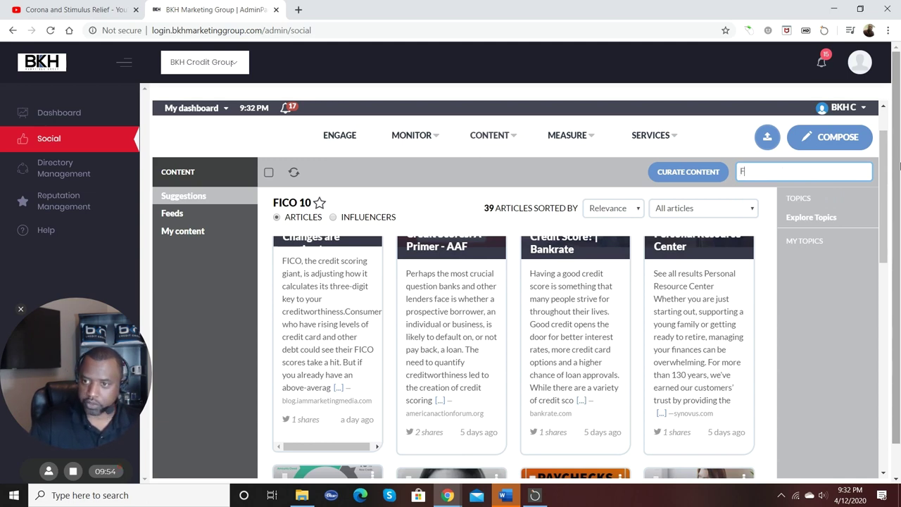
{"action": "key", "text": "BackSpace"}
{"action": "type", "text": "credit reports"}
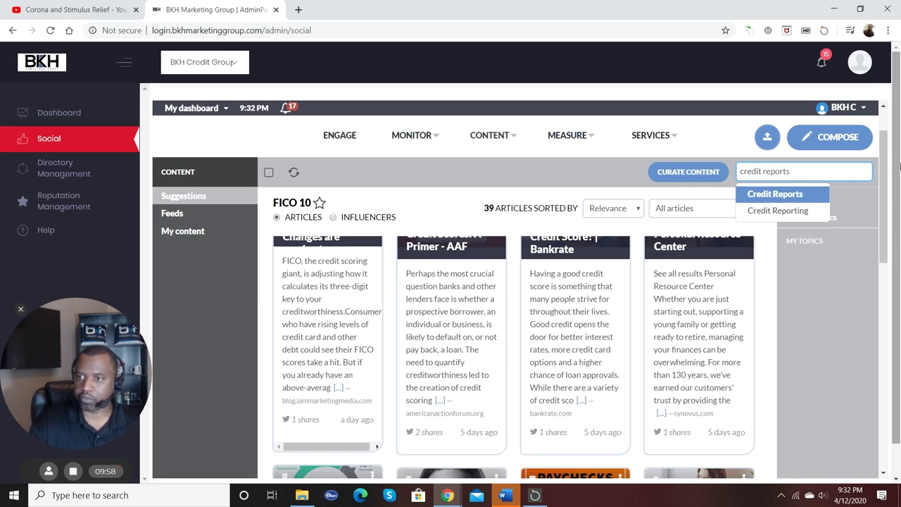
{"action": "key", "text": "Return"}
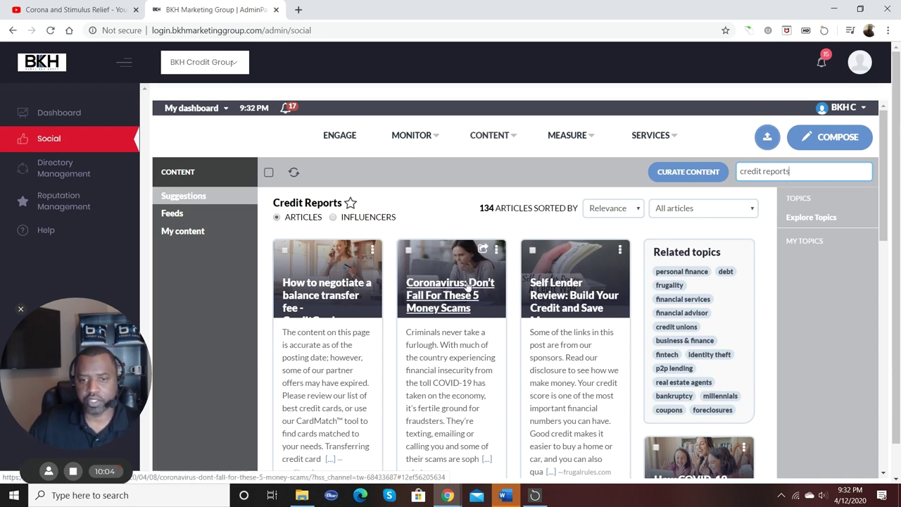
{"action": "scroll", "coordinate": [457, 305], "scroll_direction": "down", "scroll_amount": 1}
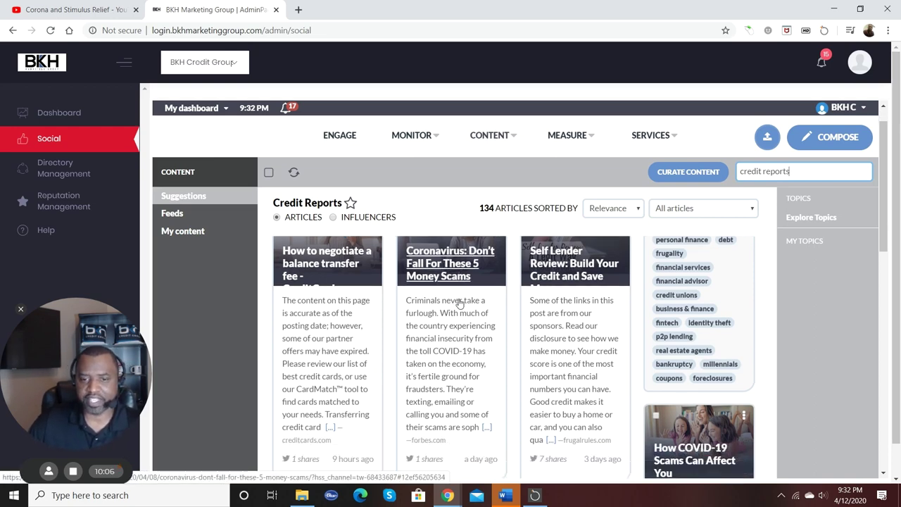
{"action": "scroll", "coordinate": [454, 323], "scroll_direction": "up", "scroll_amount": 1}
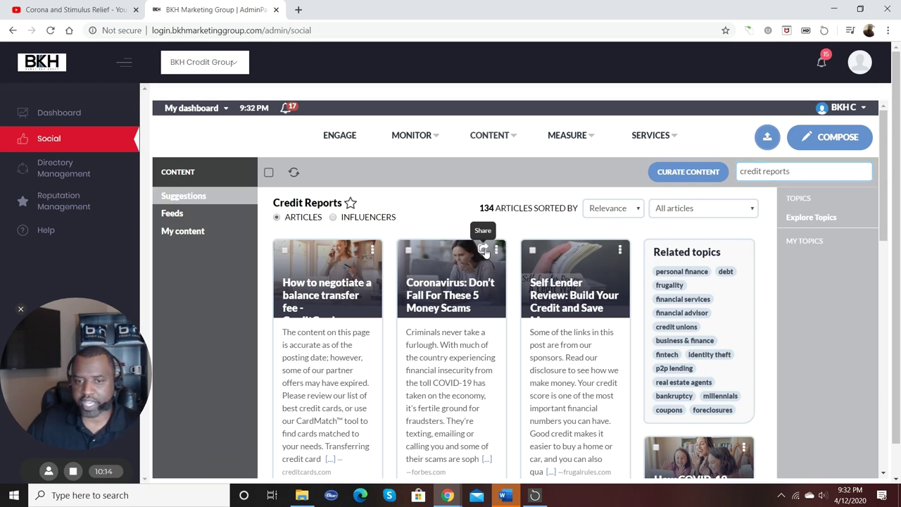
Step: Create a share message for "Coronavirus: Don't Fall For These 5 Money Scams" and select every available service except the Instagram business account
{"action": "left_click", "coordinate": [484, 251]}
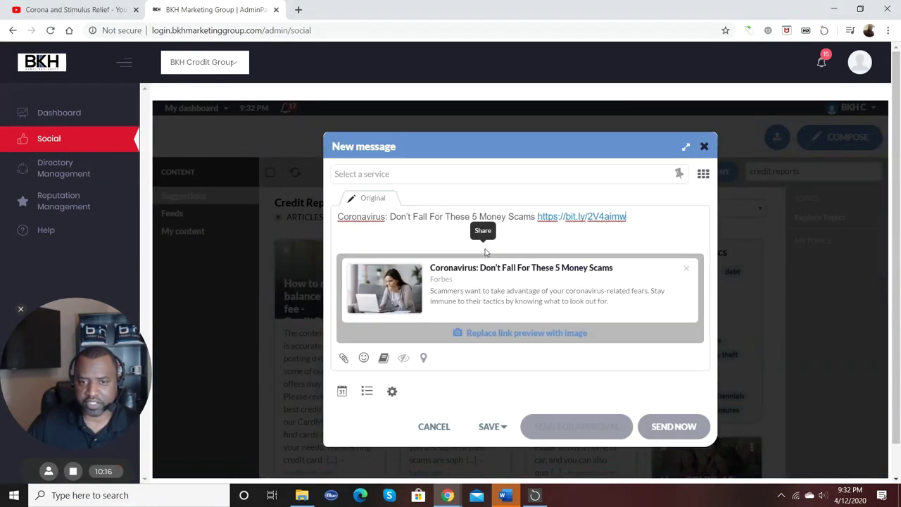
{"action": "left_click", "coordinate": [703, 174]}
{"action": "left_click", "coordinate": [574, 204]}
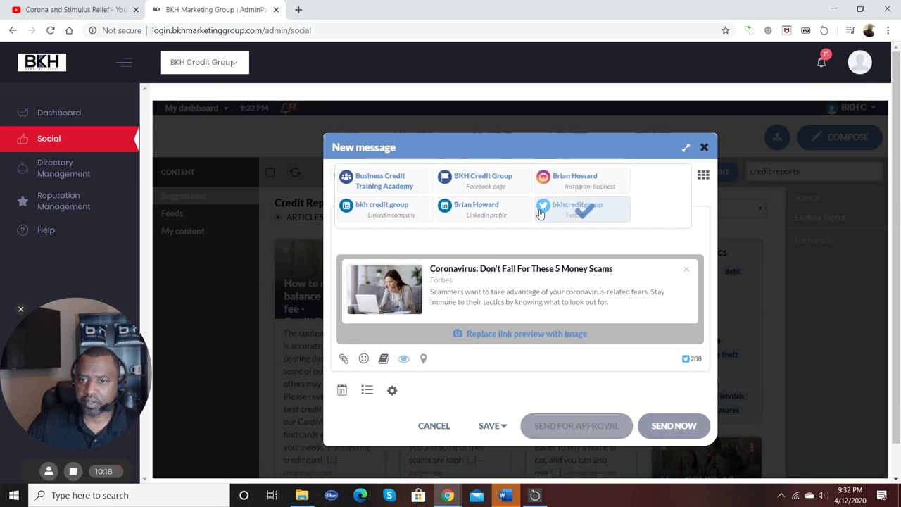
{"action": "left_click", "coordinate": [476, 204]}
{"action": "left_click", "coordinate": [483, 176]}
{"action": "left_click", "coordinate": [372, 165]}
{"action": "left_click", "coordinate": [386, 193]}
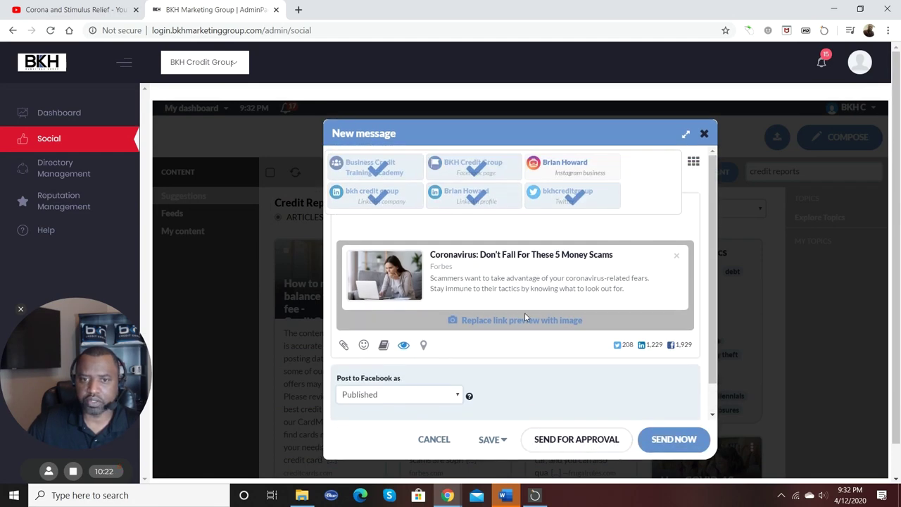
Step: Turn on scheduling for the money scams article message, leaving its Facebook post type as Published
{"action": "scroll", "coordinate": [518, 298], "scroll_direction": "down", "scroll_amount": 1}
{"action": "scroll", "coordinate": [517, 298], "scroll_direction": "down", "scroll_amount": 1}
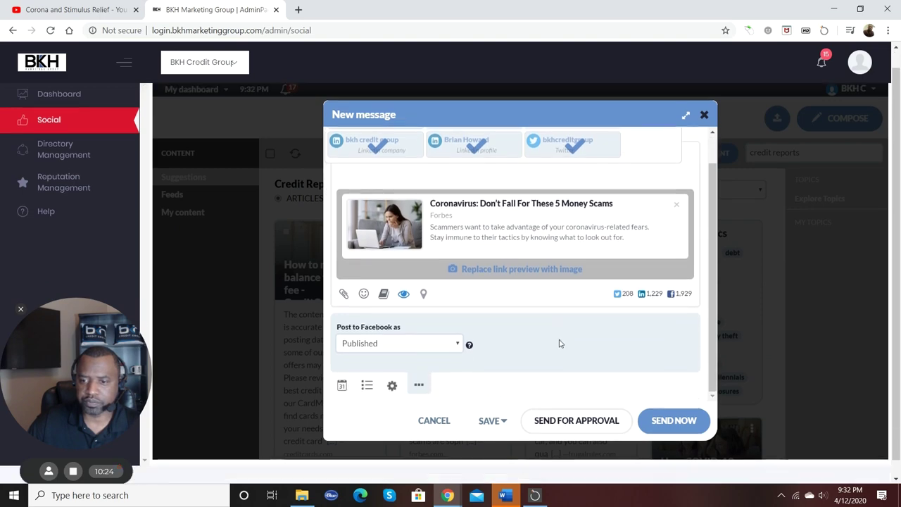
{"action": "left_click", "coordinate": [345, 373]}
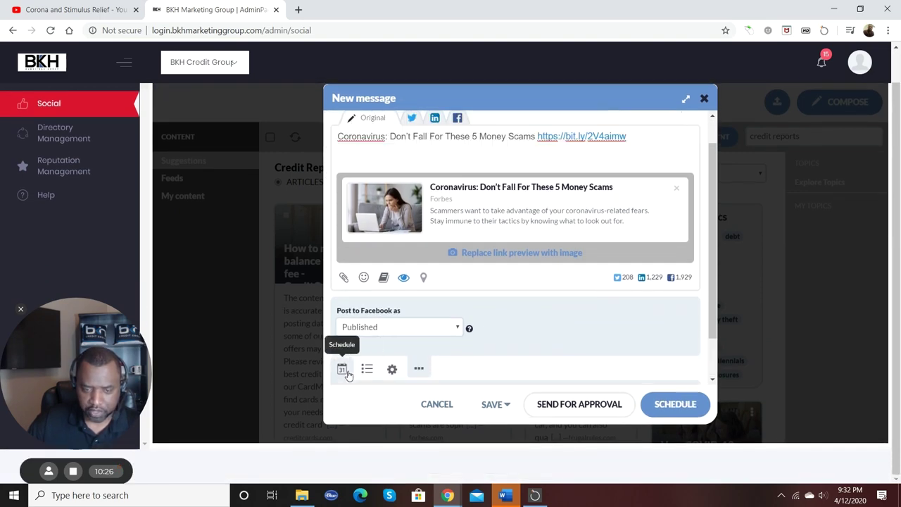
Step: Set the money scams article message to go out on 2020/04/13 at 07:56 pm and schedule it
{"action": "left_click", "coordinate": [345, 374]}
{"action": "left_click", "coordinate": [345, 374]}
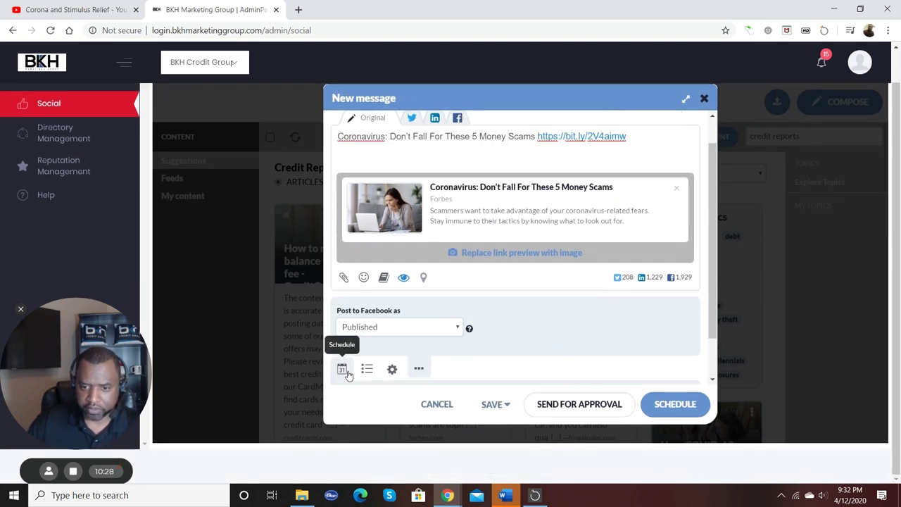
{"action": "scroll", "coordinate": [718, 328], "scroll_direction": "down", "scroll_amount": 1}
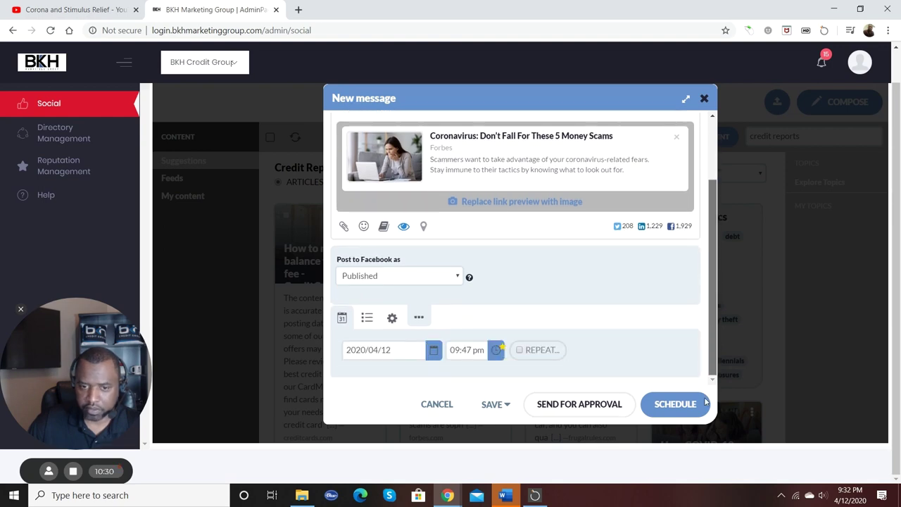
{"action": "left_click", "coordinate": [430, 355]}
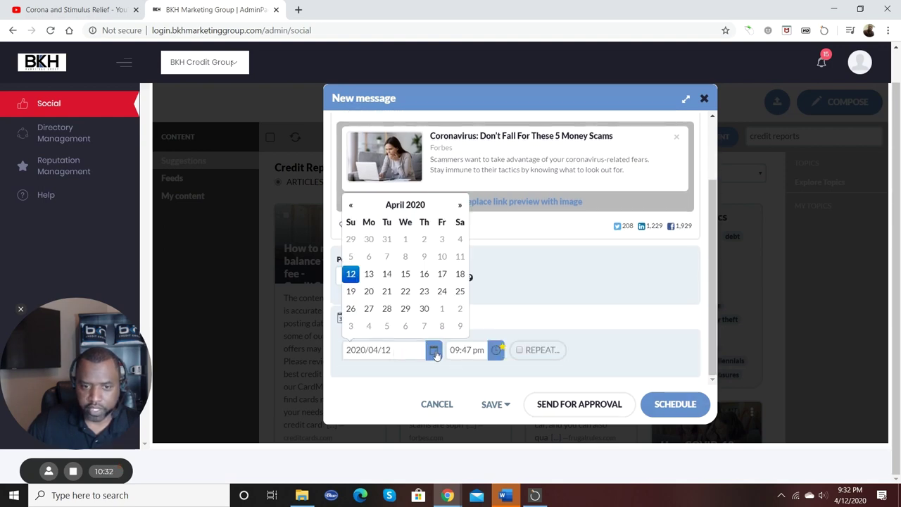
{"action": "left_click", "coordinate": [368, 275]}
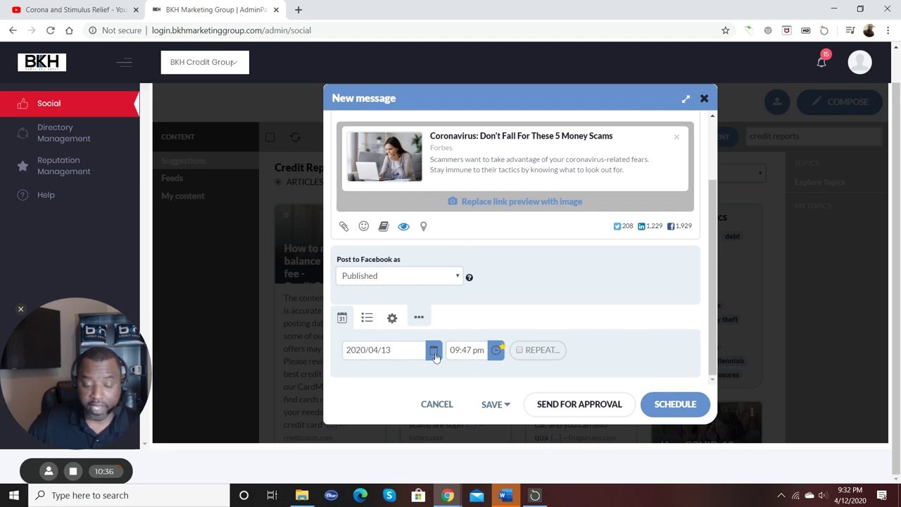
{"action": "left_click", "coordinate": [497, 352]}
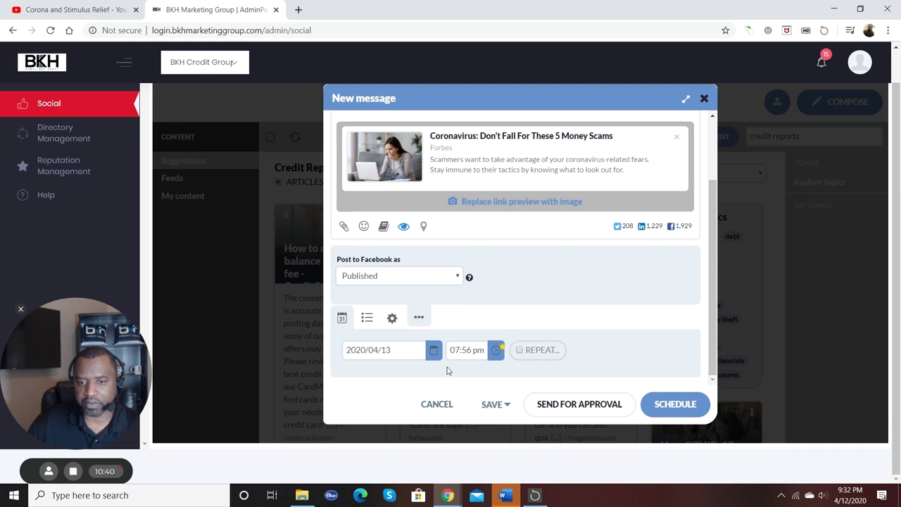
{"action": "left_click", "coordinate": [678, 404]}
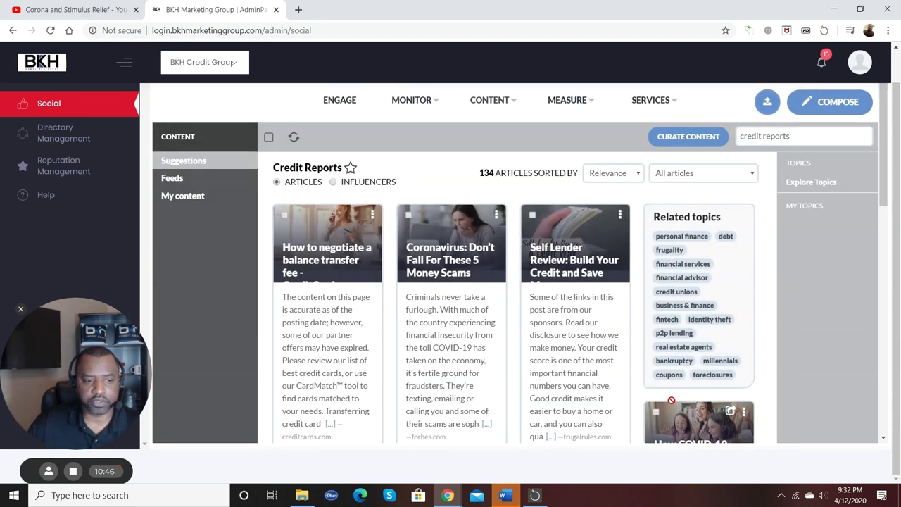
Step: Reload the social dashboard, open the outbox calendar for April 2020 and show all posts scheduled for Monday, April 13
{"action": "left_click", "coordinate": [59, 109]}
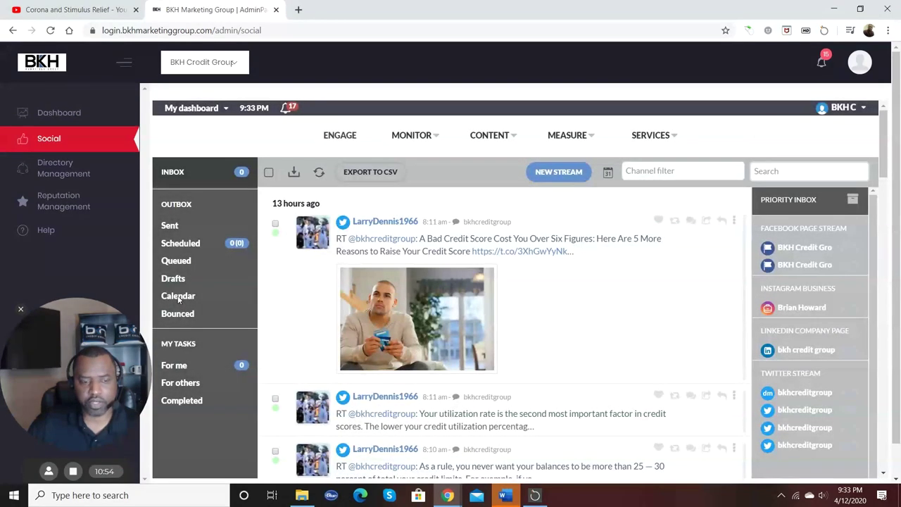
{"action": "left_click", "coordinate": [178, 299]}
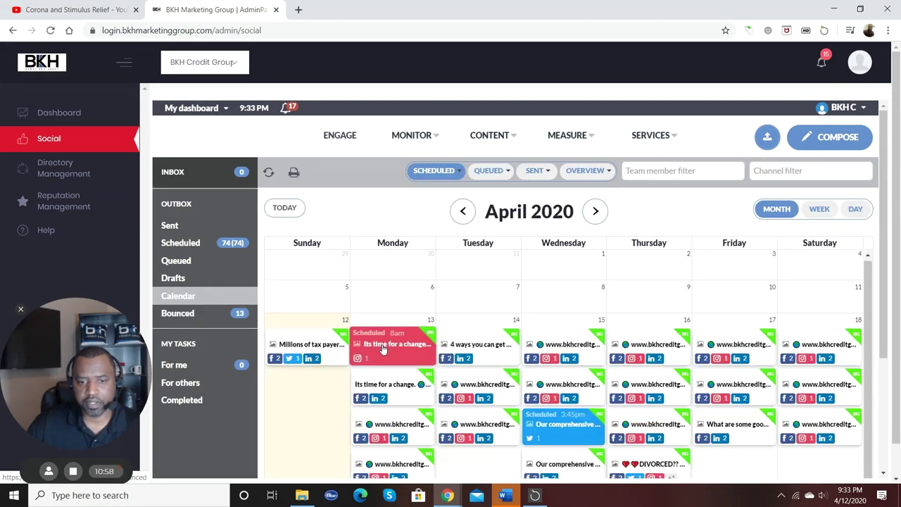
{"action": "scroll", "coordinate": [383, 350], "scroll_direction": "down", "scroll_amount": 3}
{"action": "scroll", "coordinate": [383, 350], "scroll_direction": "up", "scroll_amount": 1}
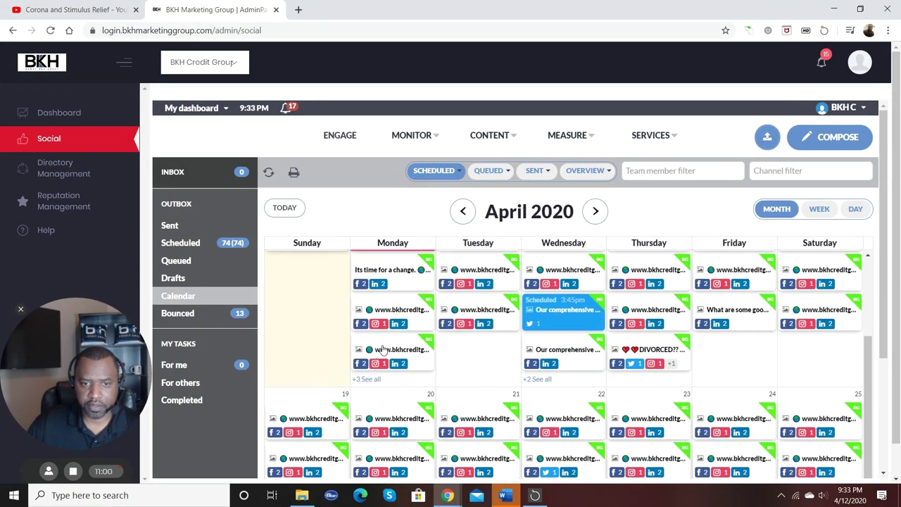
{"action": "left_click", "coordinate": [369, 383]}
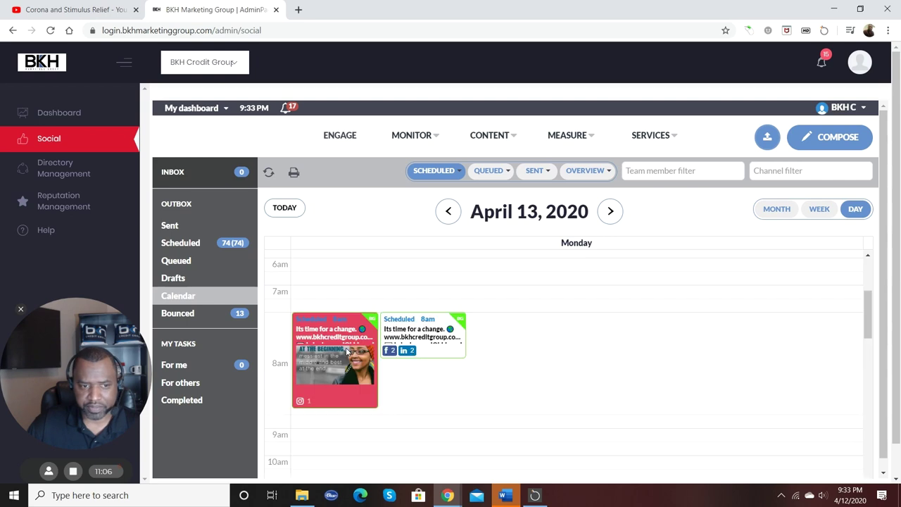
Step: Look over the posts scheduled throughout April 13, including the Corona and Stimulus Relief video and the money scams article
{"action": "scroll", "coordinate": [347, 352], "scroll_direction": "down", "scroll_amount": 1}
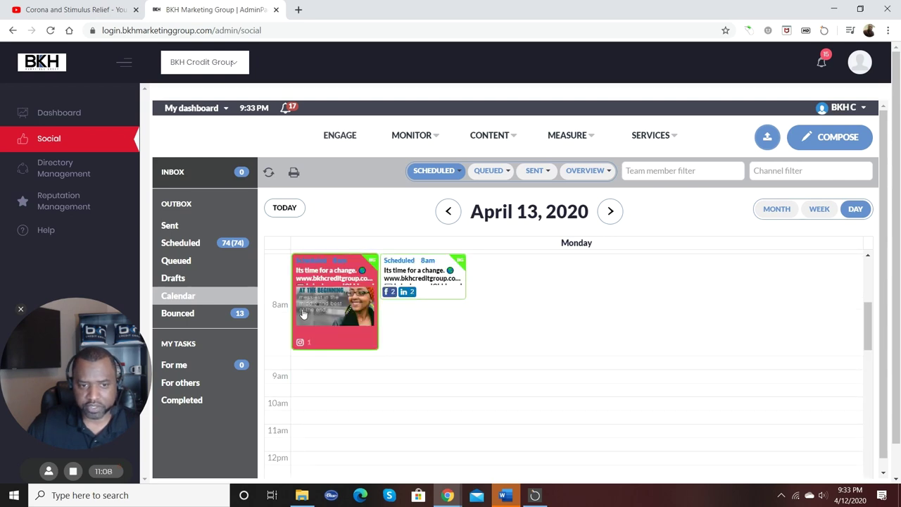
{"action": "scroll", "coordinate": [312, 316], "scroll_direction": "down", "scroll_amount": 3}
{"action": "scroll", "coordinate": [312, 315], "scroll_direction": "down", "scroll_amount": 4}
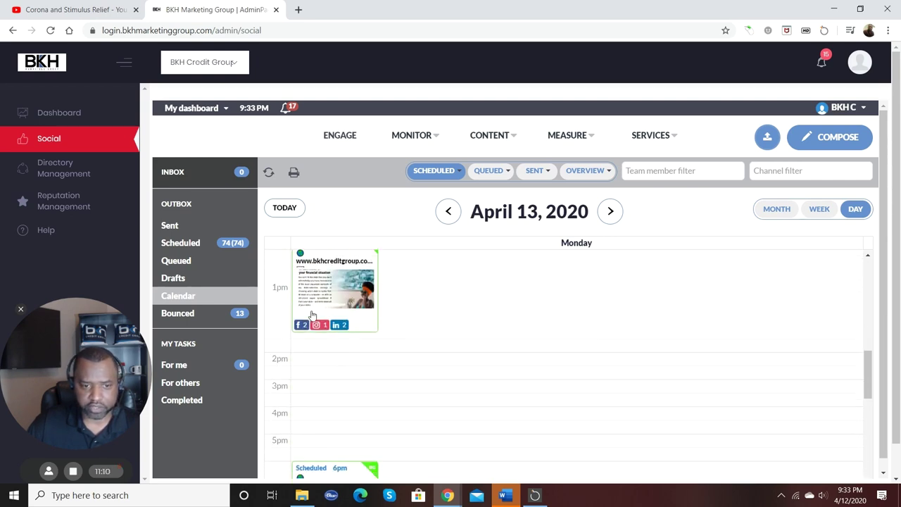
{"action": "scroll", "coordinate": [312, 317], "scroll_direction": "down", "scroll_amount": 2}
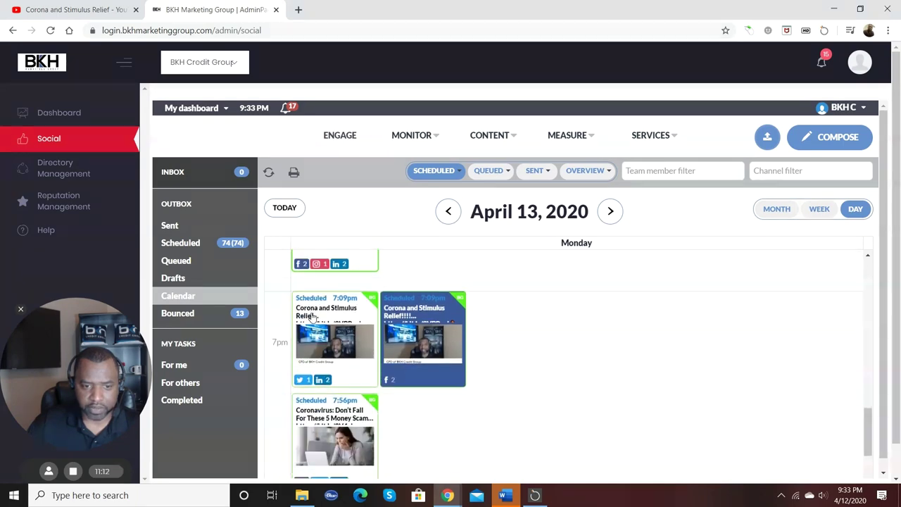
{"action": "scroll", "coordinate": [317, 313], "scroll_direction": "down", "scroll_amount": 1}
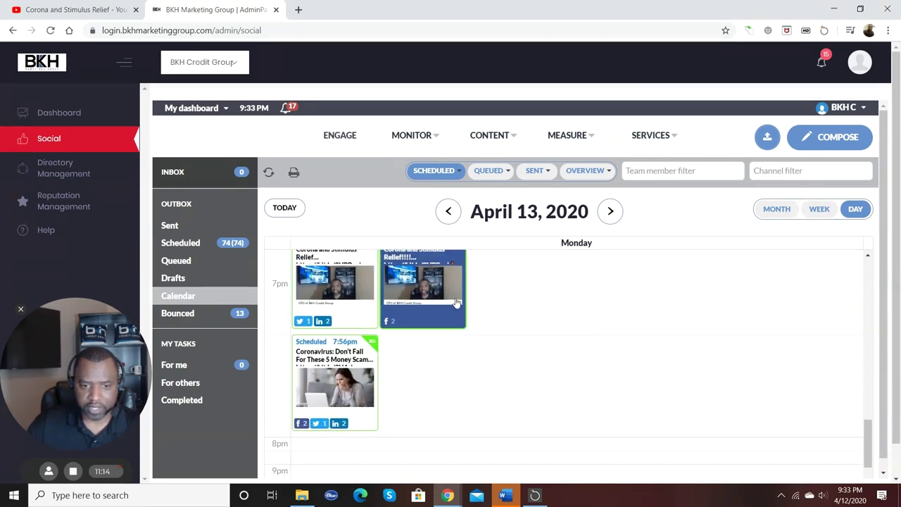
{"action": "scroll", "coordinate": [359, 317], "scroll_direction": "down", "scroll_amount": 1}
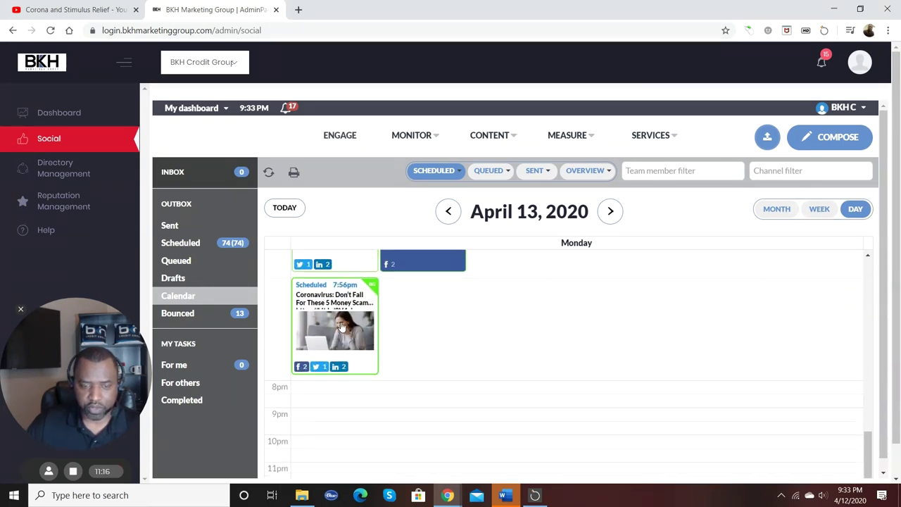
{"action": "scroll", "coordinate": [341, 326], "scroll_direction": "up", "scroll_amount": 2}
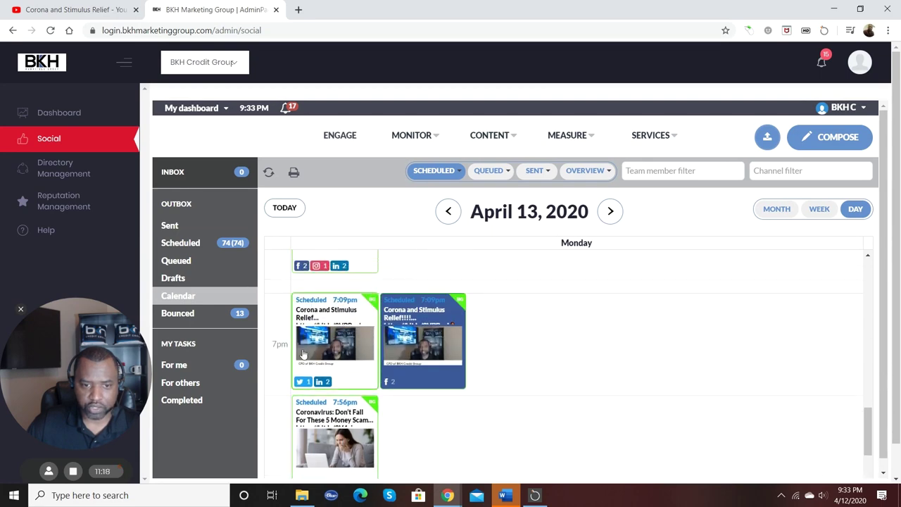
{"action": "scroll", "coordinate": [384, 343], "scroll_direction": "down", "scroll_amount": 1}
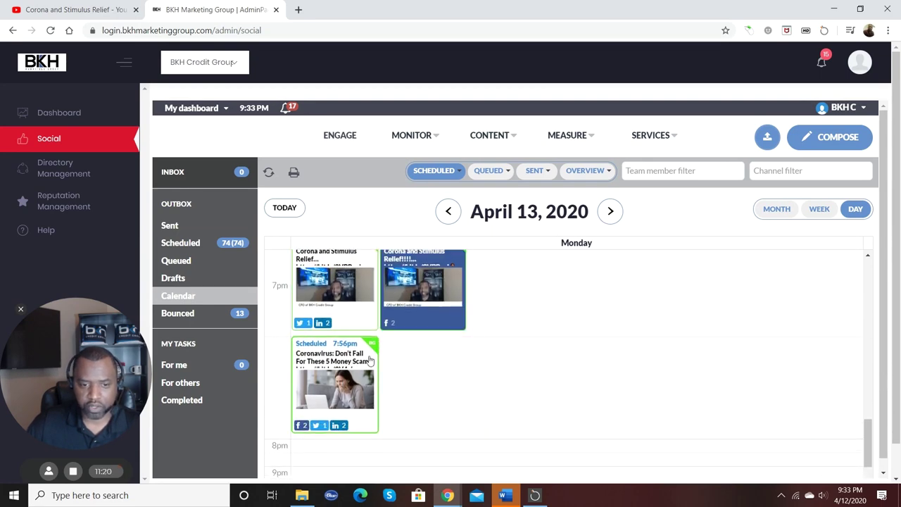
{"action": "scroll", "coordinate": [354, 387], "scroll_direction": "up", "scroll_amount": 4}
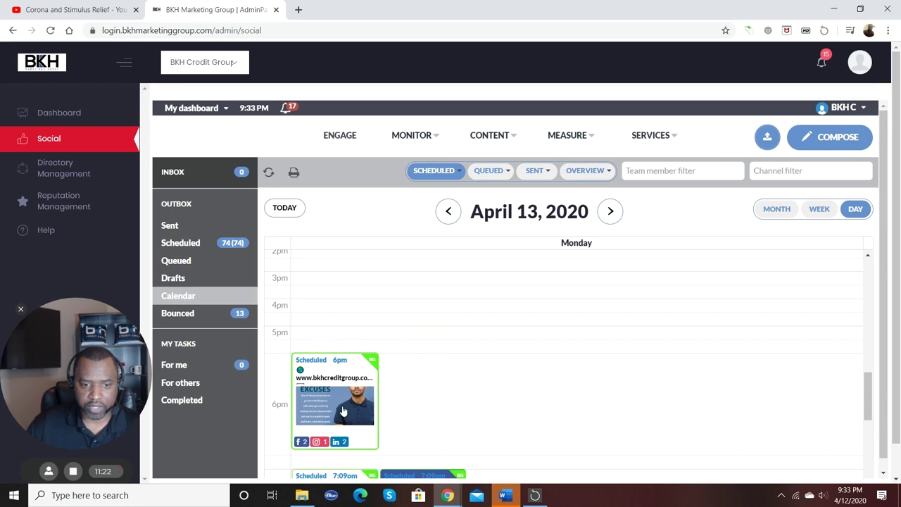
{"action": "scroll", "coordinate": [345, 405], "scroll_direction": "up", "scroll_amount": 5}
{"action": "scroll", "coordinate": [343, 411], "scroll_direction": "up", "scroll_amount": 3}
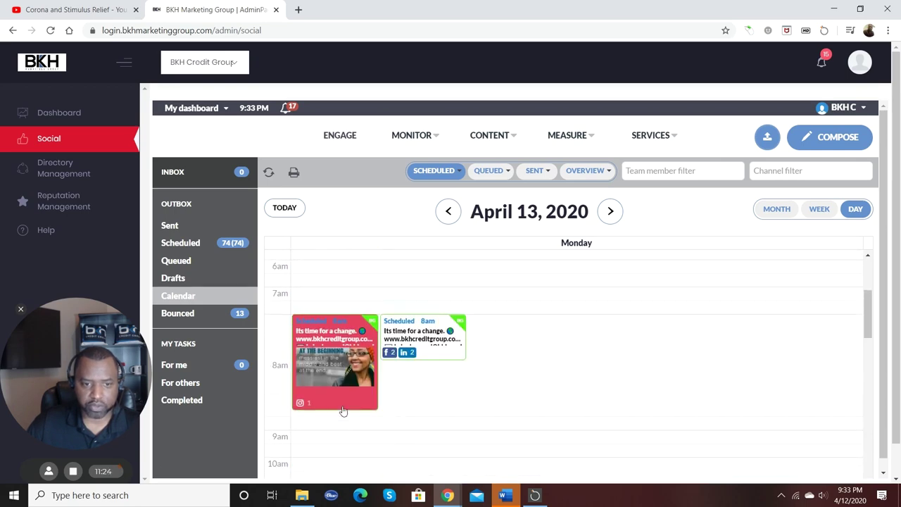
{"action": "scroll", "coordinate": [338, 370], "scroll_direction": "down", "scroll_amount": 3}
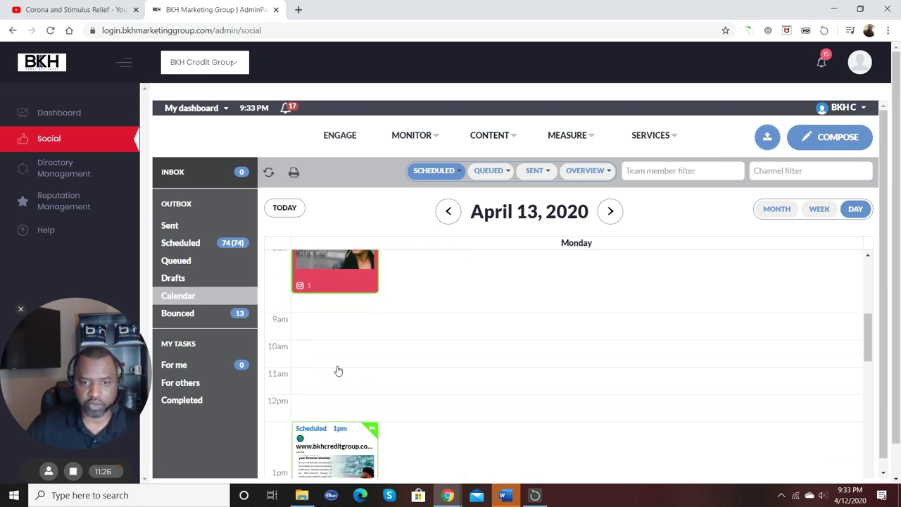
Step: View the details of the 8am "Its time for a change." post for Facebook and LinkedIn, read its message and close them
{"action": "scroll", "coordinate": [338, 370], "scroll_direction": "up", "scroll_amount": 3}
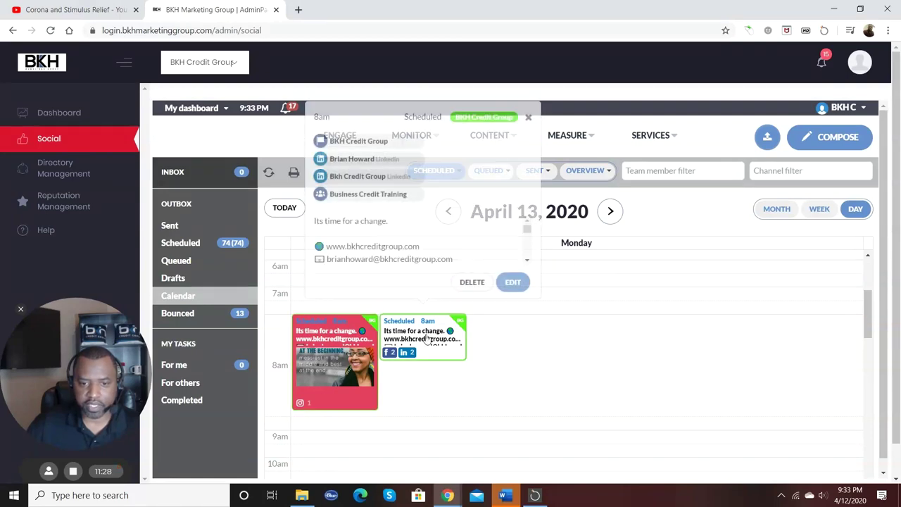
{"action": "mouse_move", "coordinate": [426, 339]}
{"action": "scroll", "coordinate": [376, 213], "scroll_direction": "down", "scroll_amount": 1}
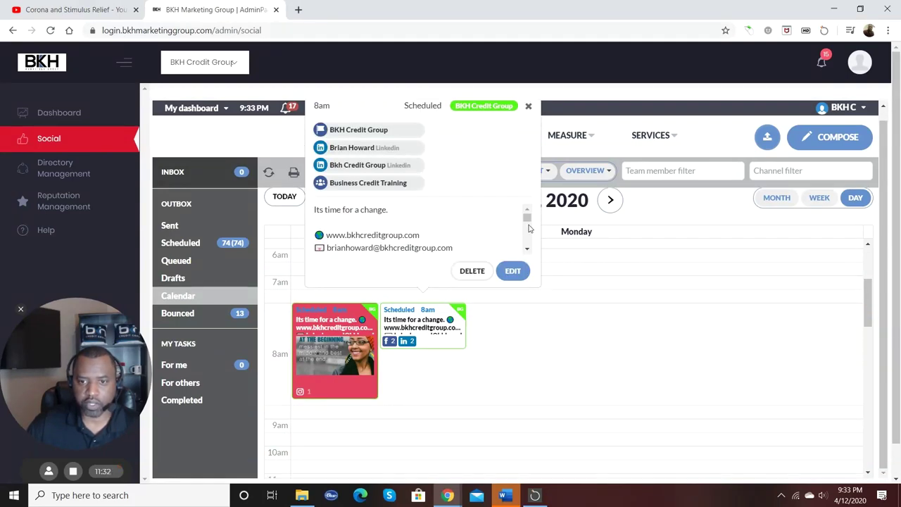
{"action": "scroll", "coordinate": [529, 228], "scroll_direction": "down", "scroll_amount": 5}
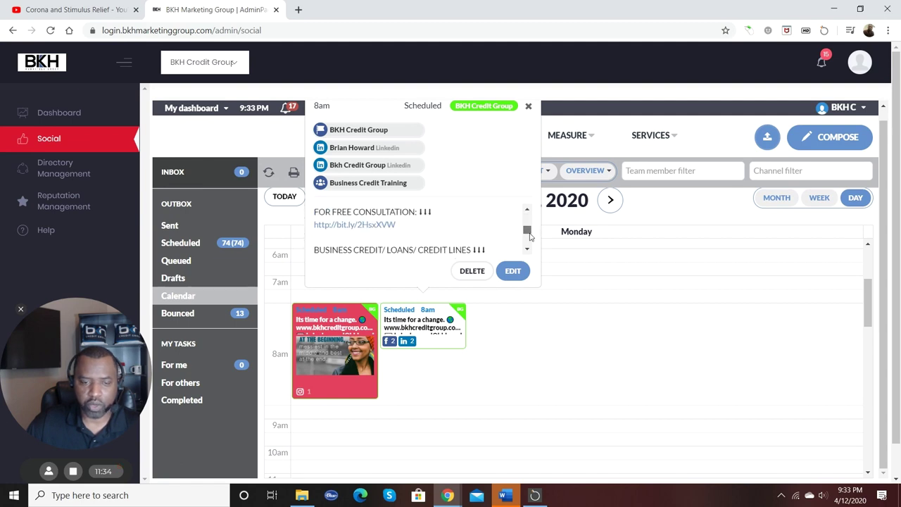
{"action": "left_click_drag", "start_coordinate": [530, 236], "coordinate": [534, 223]}
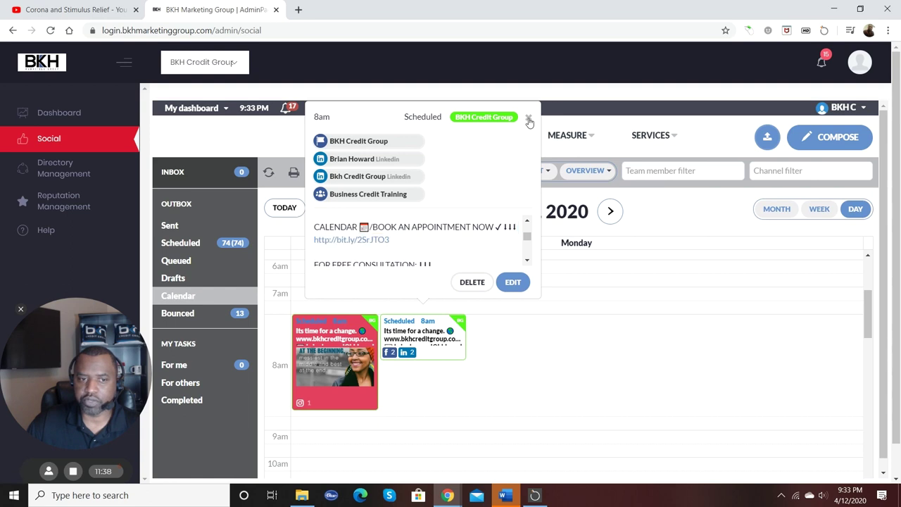
{"action": "left_click", "coordinate": [528, 106]}
{"action": "mouse_move", "coordinate": [515, 127]}
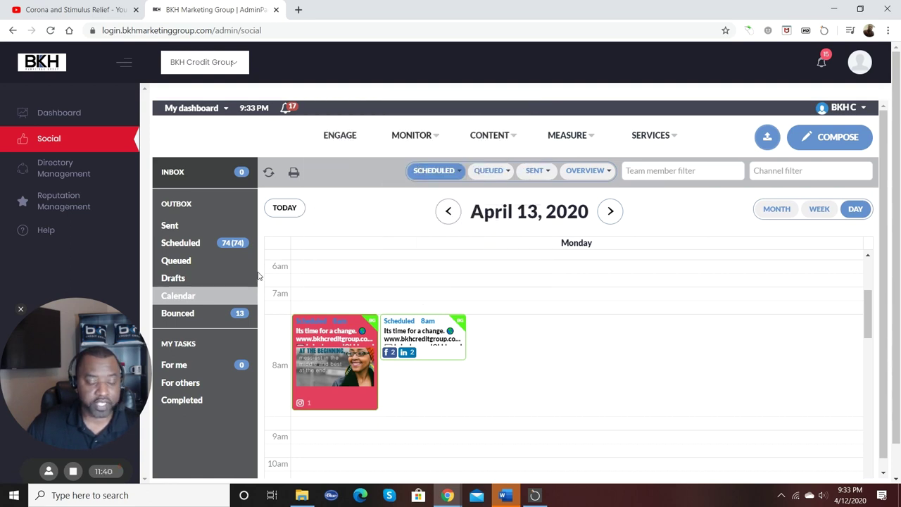